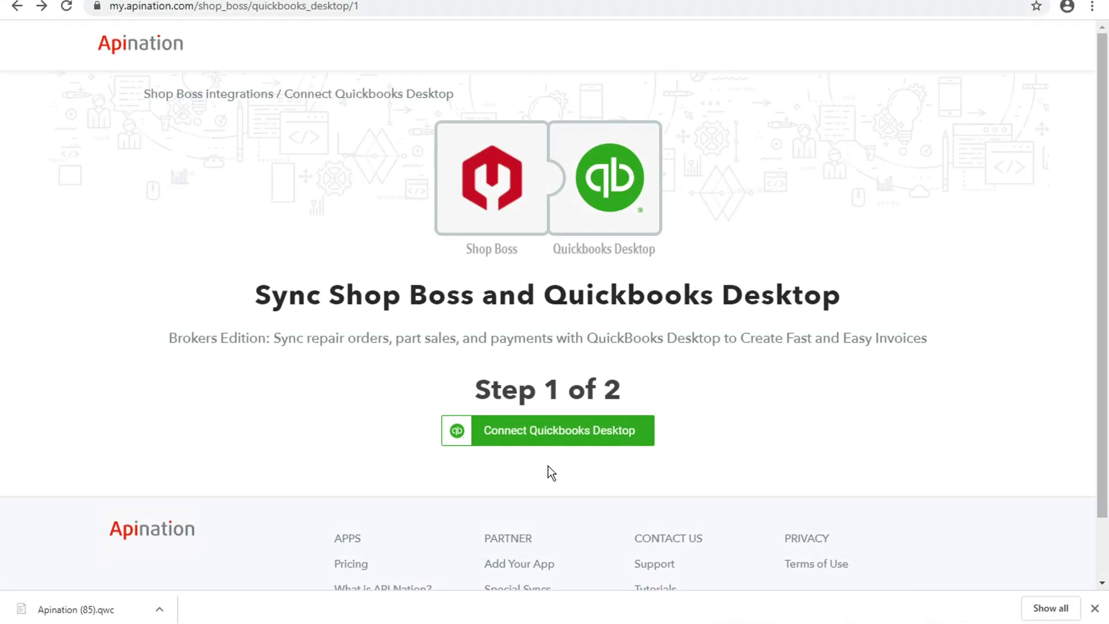
Open Apination's QuickBooks Desktop connection guide, then switch to QuickBooks Desktop.
{"action": "left_click", "coordinate": [548, 466]}
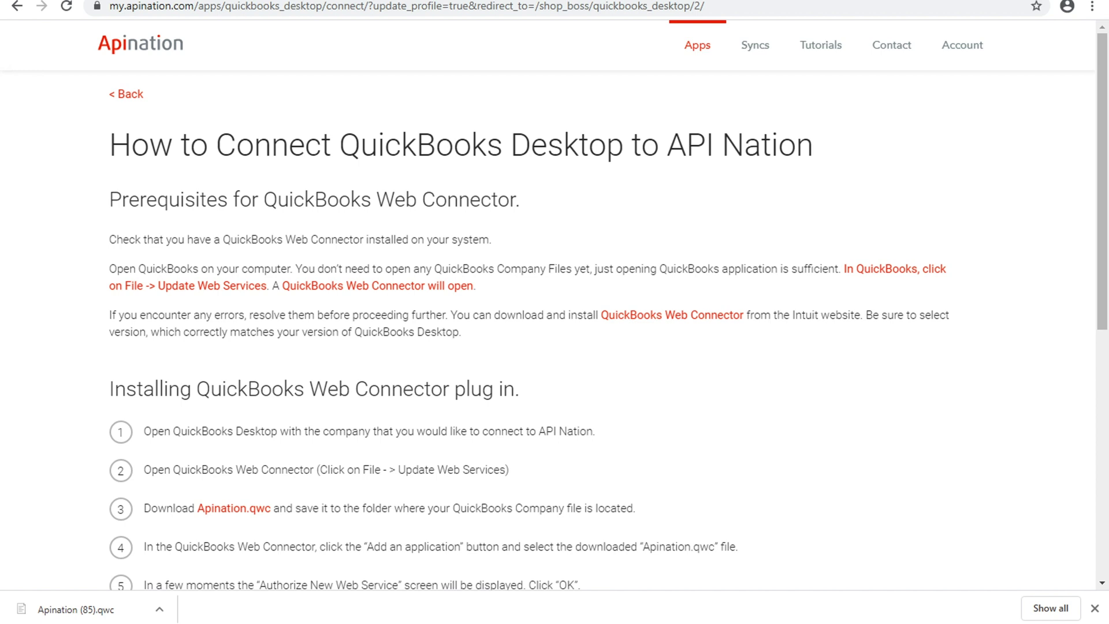
{"action": "key", "text": "alt+Tab"}
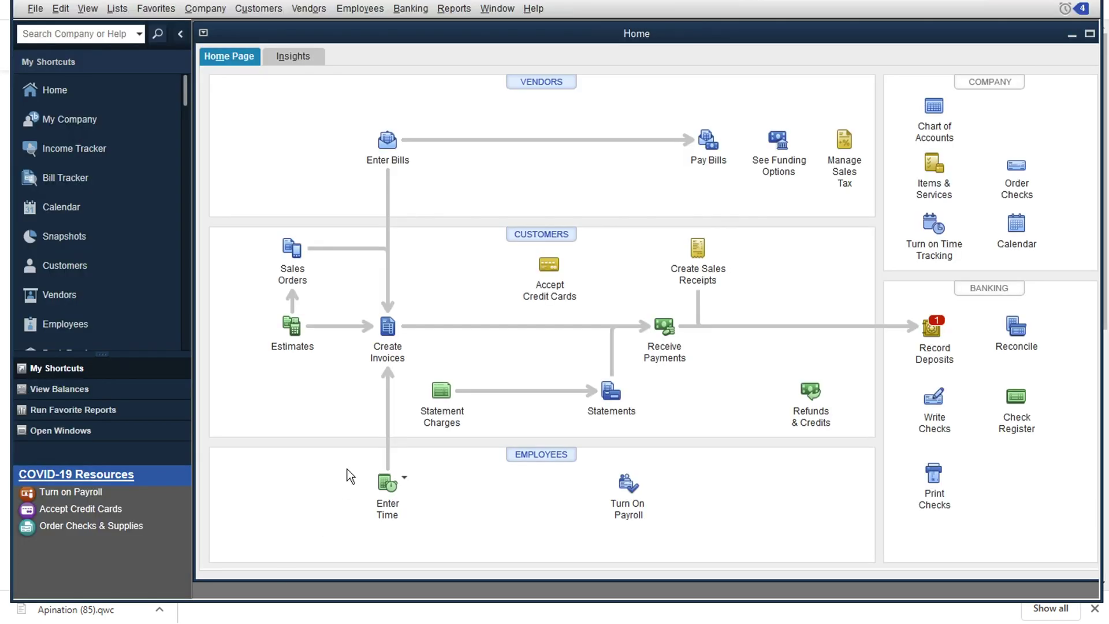
Launch the QuickBooks Web Connector from File > Update Web Services, then return to the Apination guide.
{"action": "left_click", "coordinate": [35, 9]}
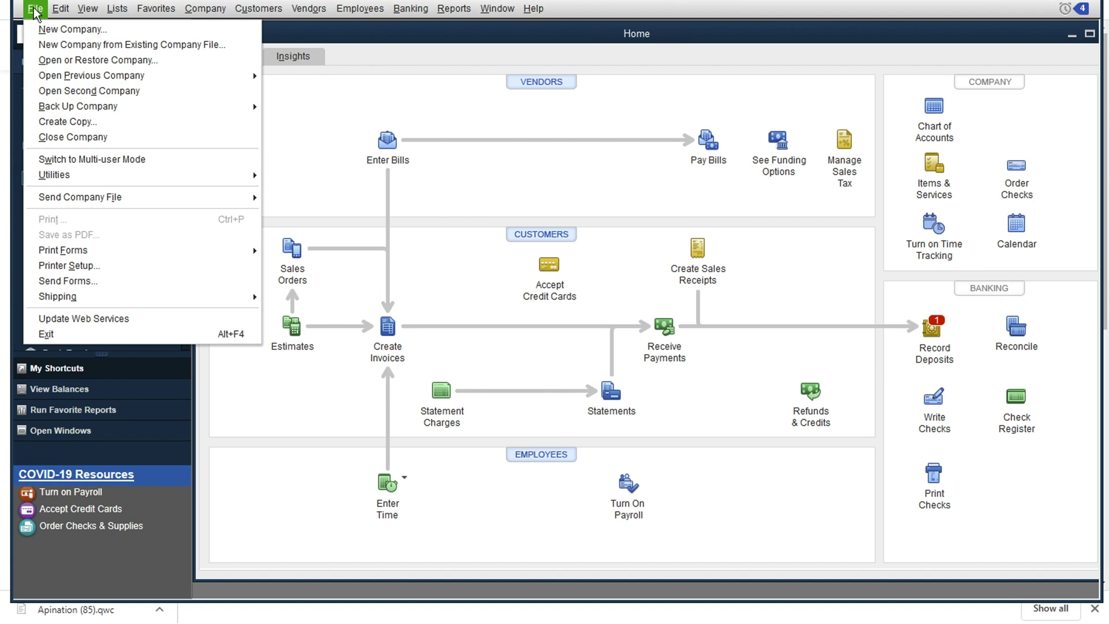
{"action": "left_click", "coordinate": [161, 320]}
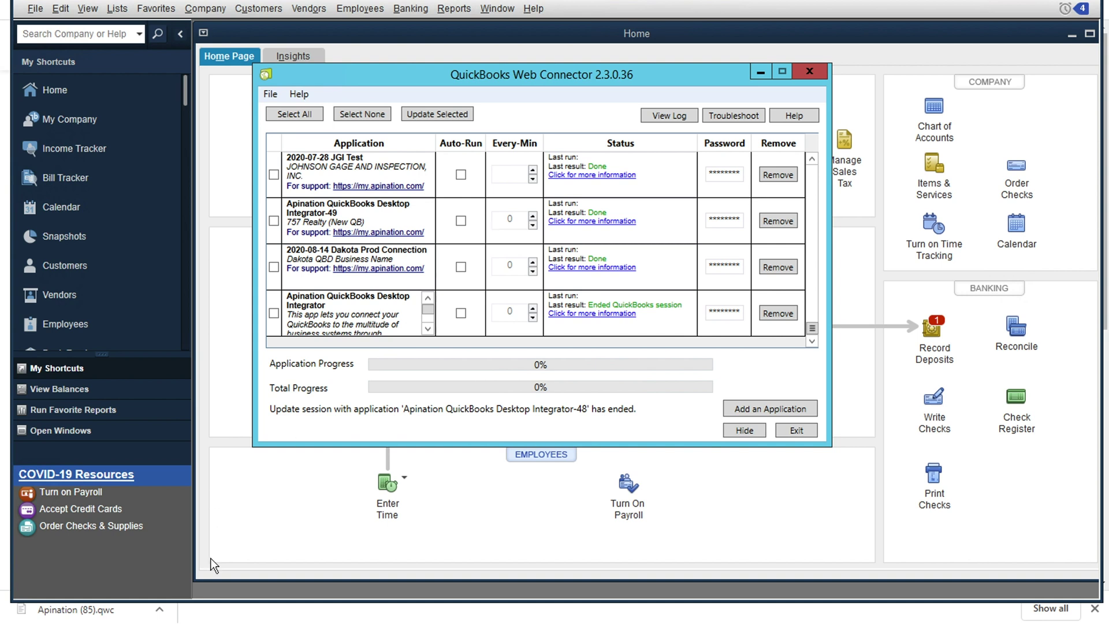
{"action": "key", "text": "alt+Tab"}
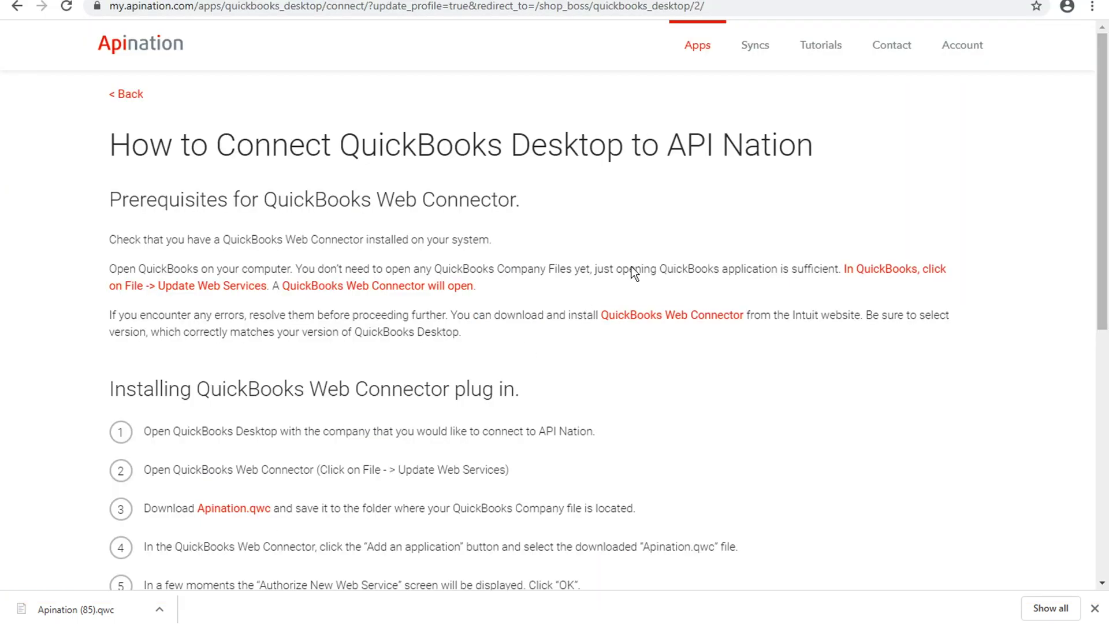
Scroll to the installation steps, download Apination.qwc again, and open File Explorer.
{"action": "scroll", "coordinate": [664, 235], "scroll_direction": "down", "scroll_amount": 2}
{"action": "scroll", "coordinate": [664, 235], "scroll_direction": "down", "scroll_amount": 3}
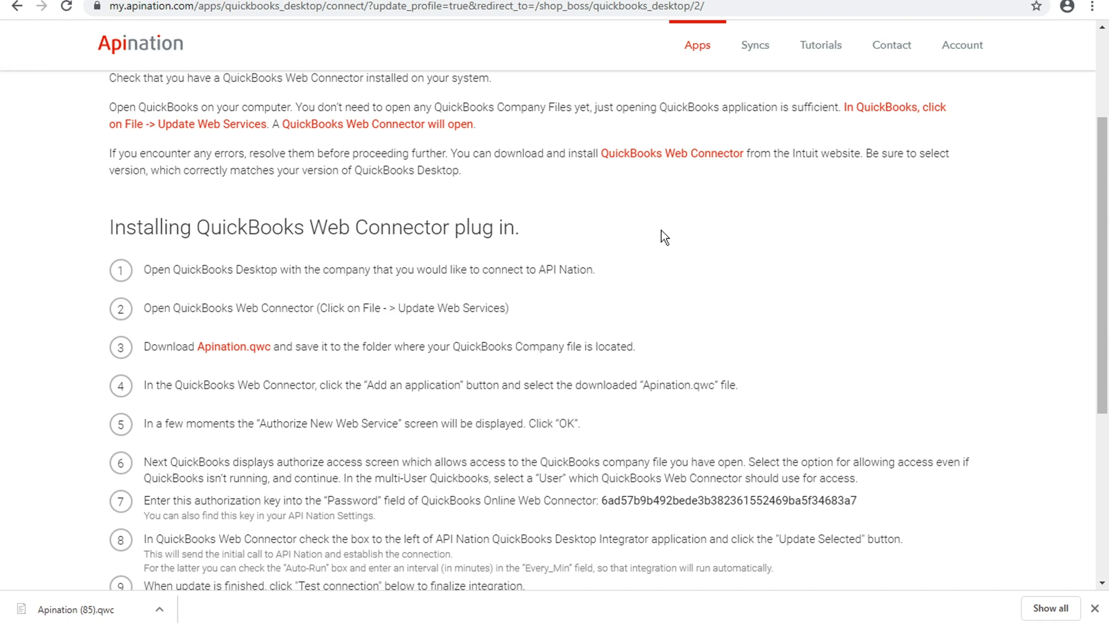
{"action": "scroll", "coordinate": [664, 237], "scroll_direction": "down", "scroll_amount": 1}
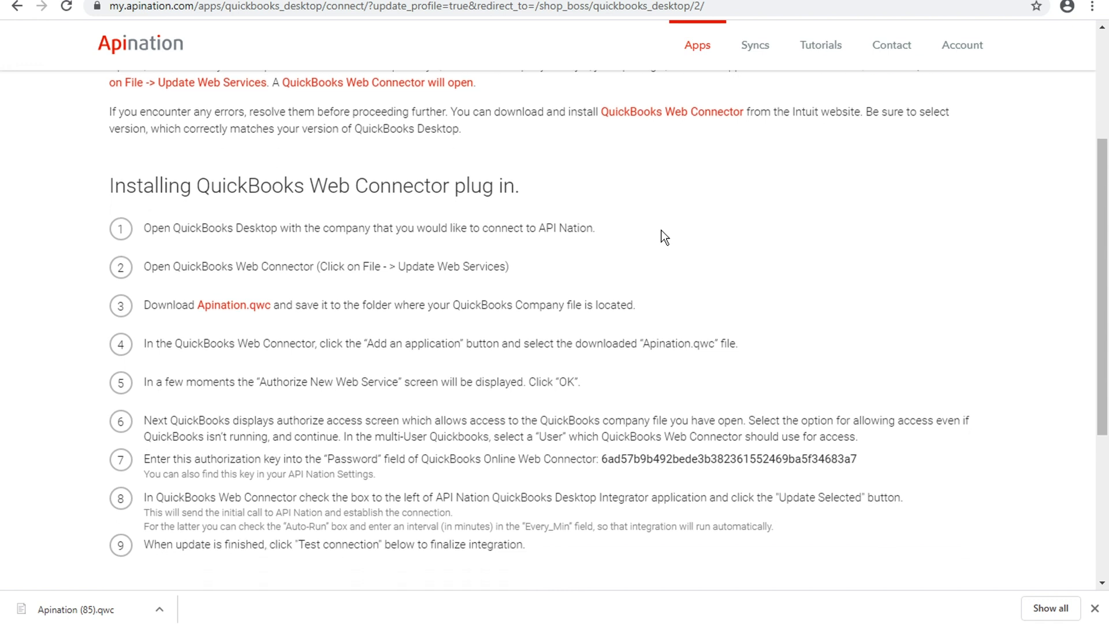
{"action": "scroll", "coordinate": [664, 237], "scroll_direction": "down", "scroll_amount": 1}
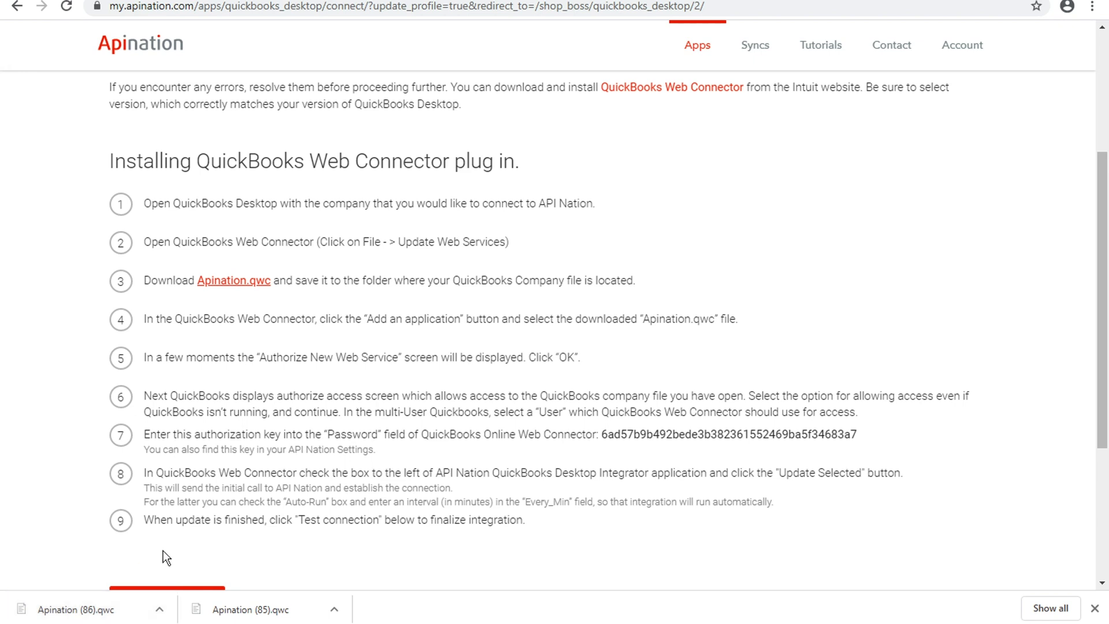
{"action": "key", "text": "super+e"}
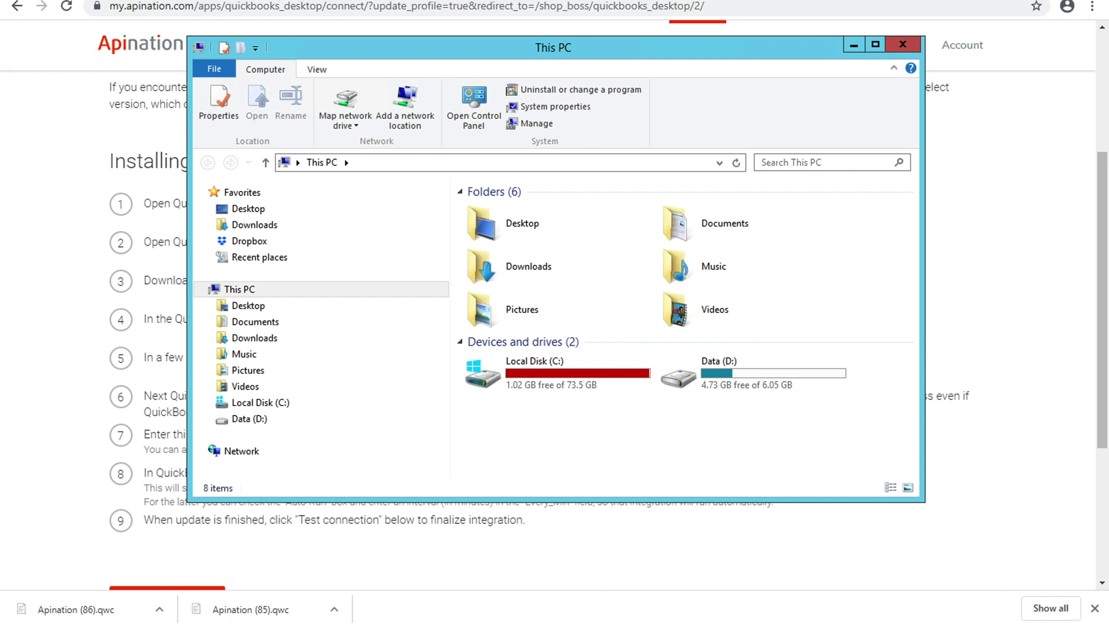
Navigate to C:\Users\Public\Public Documents\Intuit\QuickBooks\Company Files in File Explorer.
{"action": "left_click", "coordinate": [213, 404]}
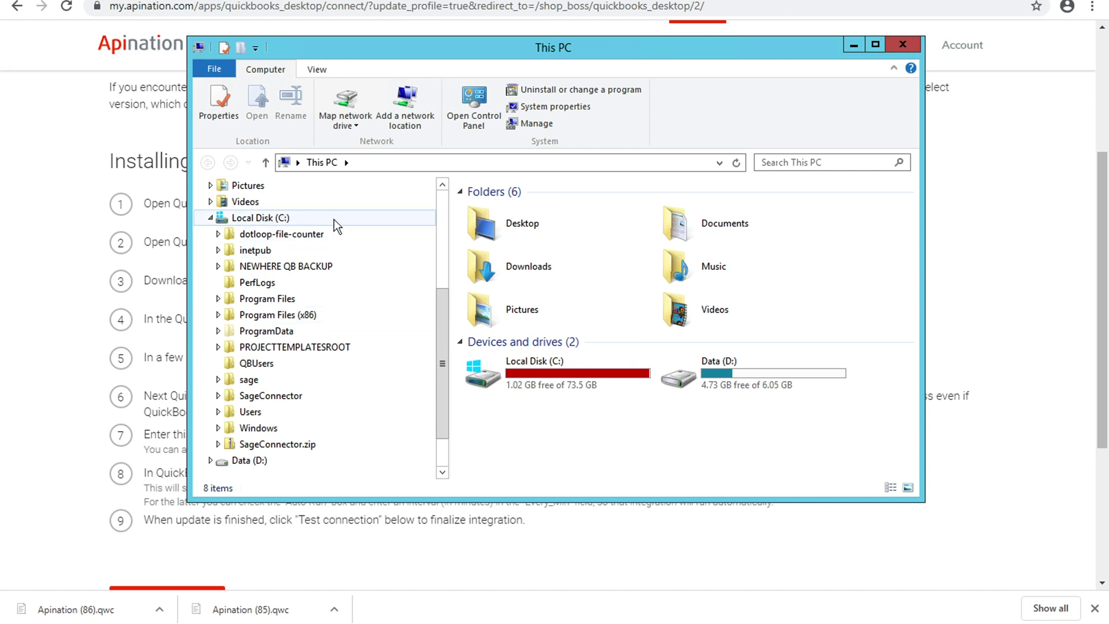
{"action": "left_click", "coordinate": [251, 411]}
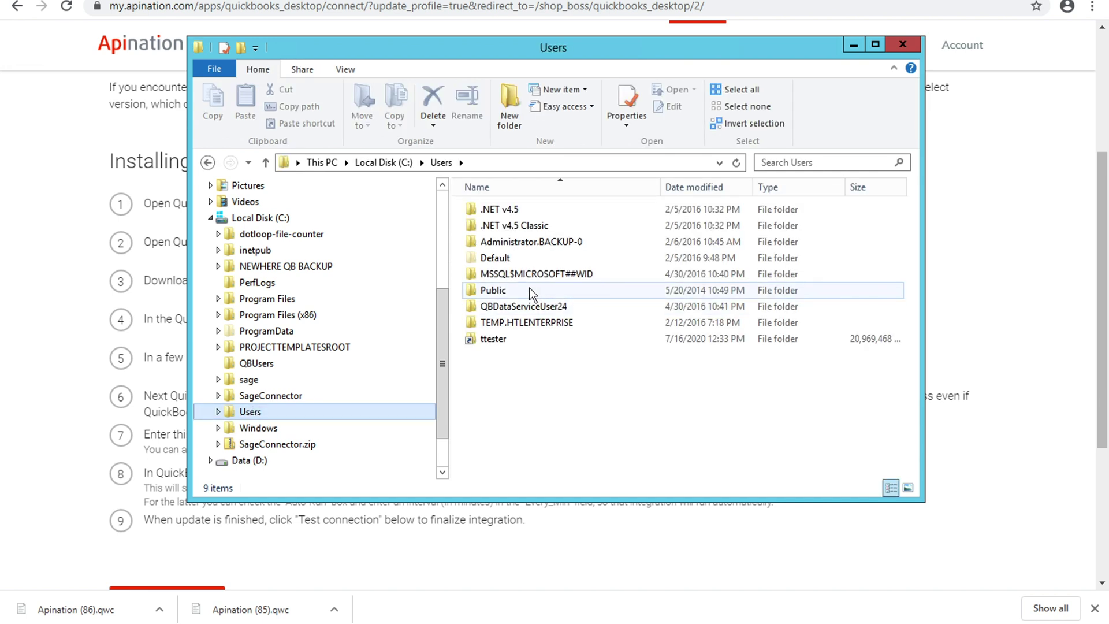
{"action": "double_click", "coordinate": [529, 286]}
{"action": "double_click", "coordinate": [546, 257]}
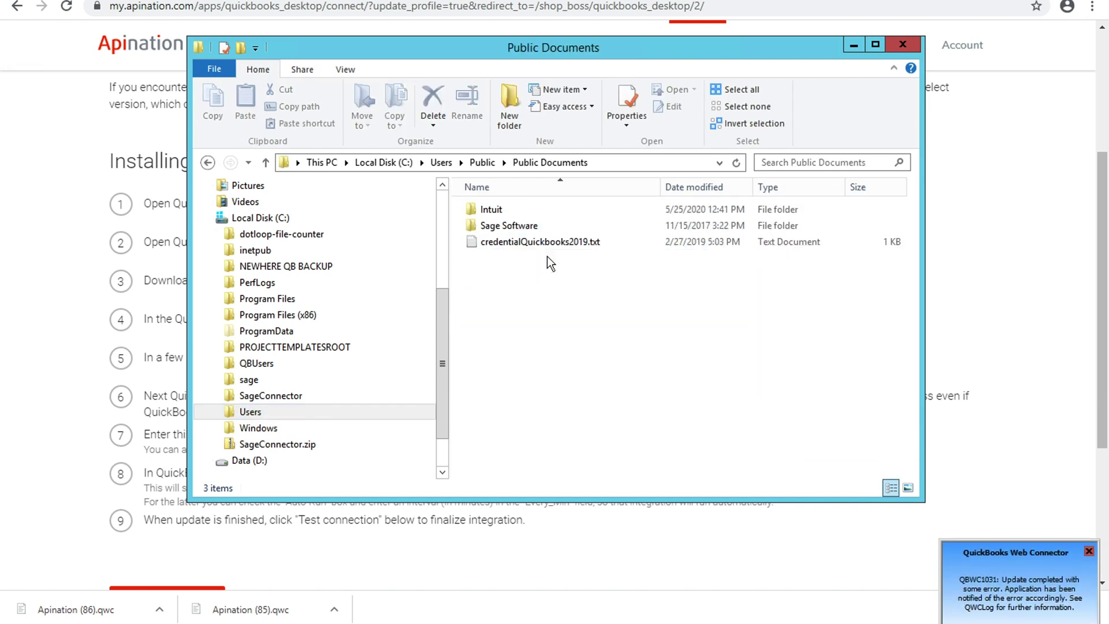
{"action": "double_click", "coordinate": [525, 209]}
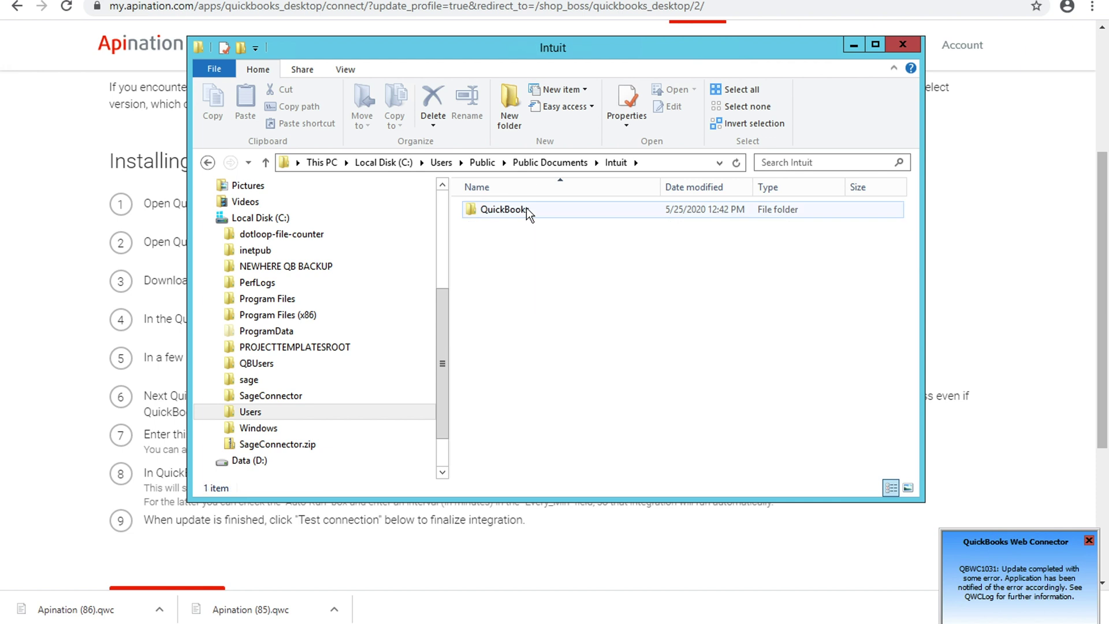
{"action": "double_click", "coordinate": [556, 209]}
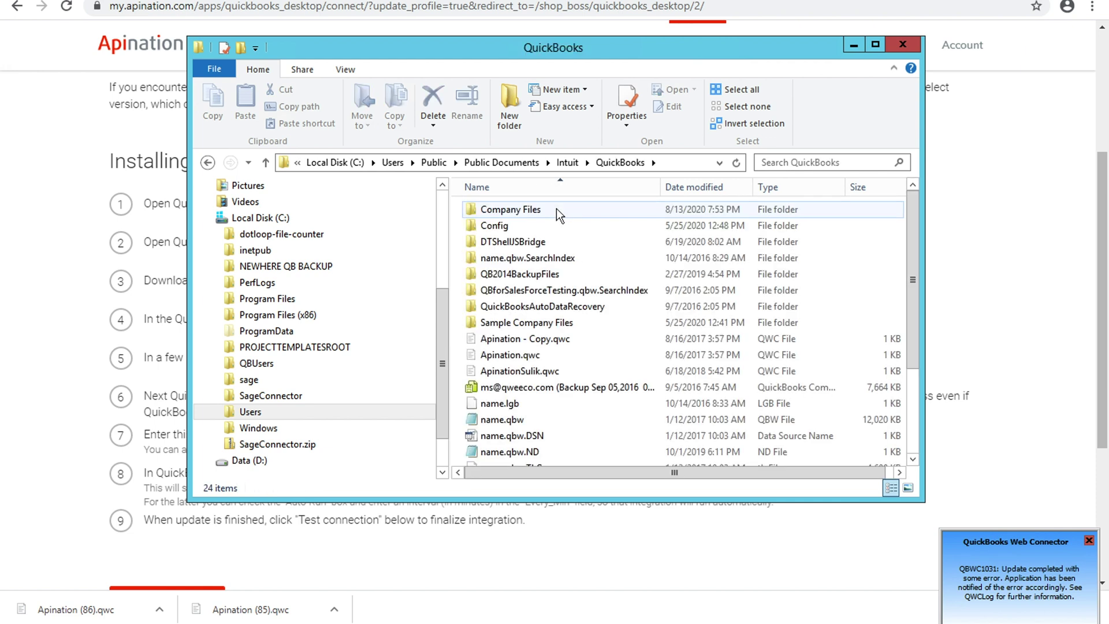
{"action": "double_click", "coordinate": [556, 209]}
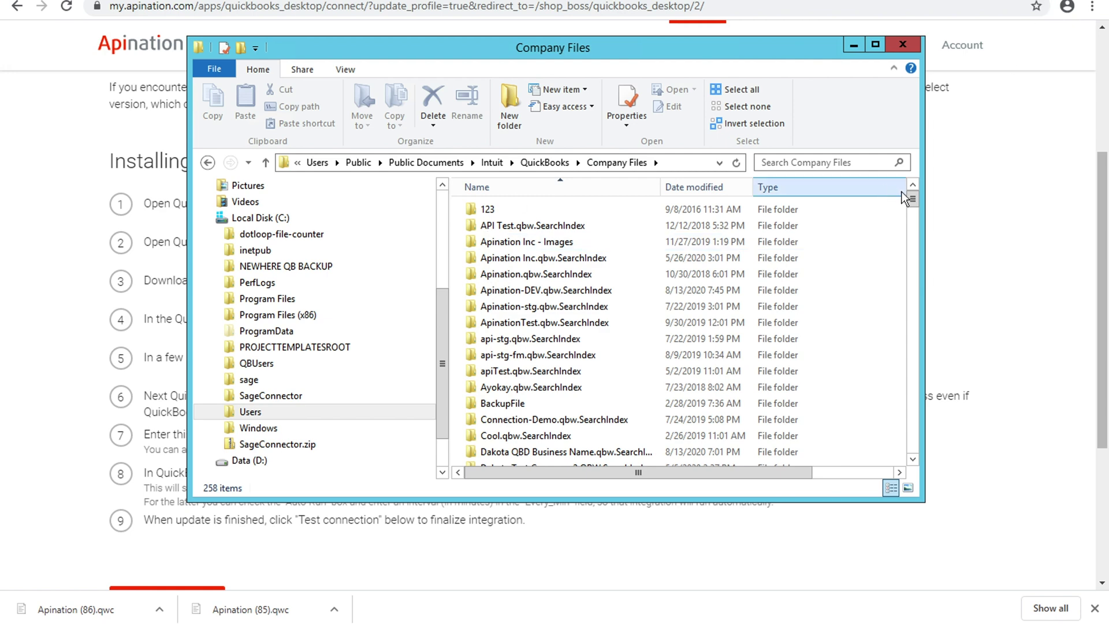
Move Apination (86).qwc from the downloads bar into Company Files and close File Explorer.
{"action": "left_click_drag", "start_coordinate": [913, 200], "coordinate": [924, 476]}
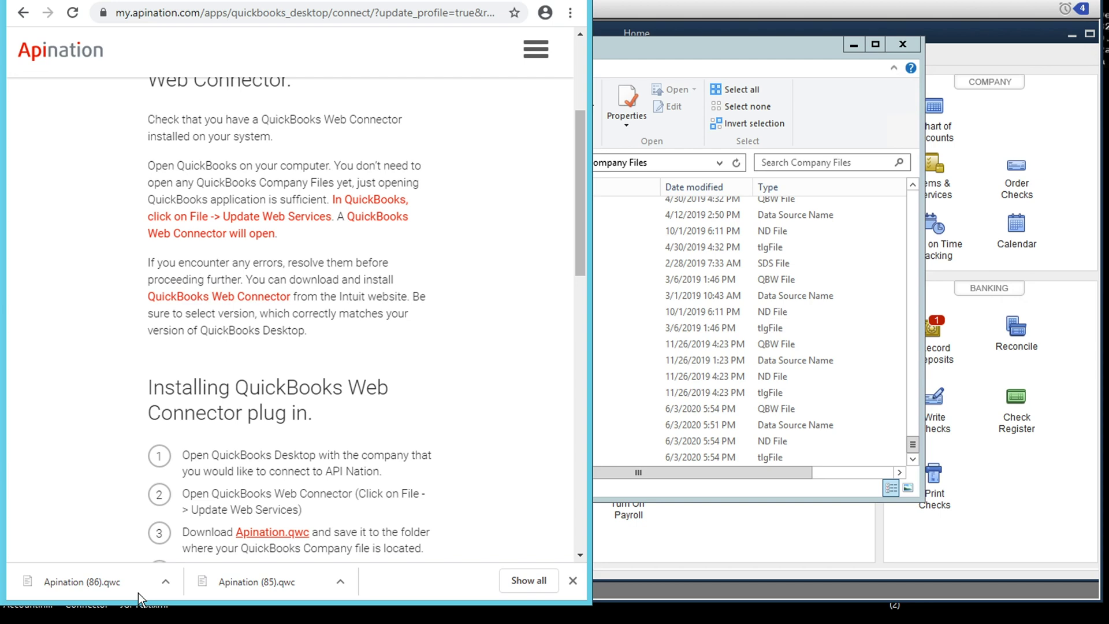
{"action": "left_click_drag", "start_coordinate": [72, 584], "coordinate": [701, 255]}
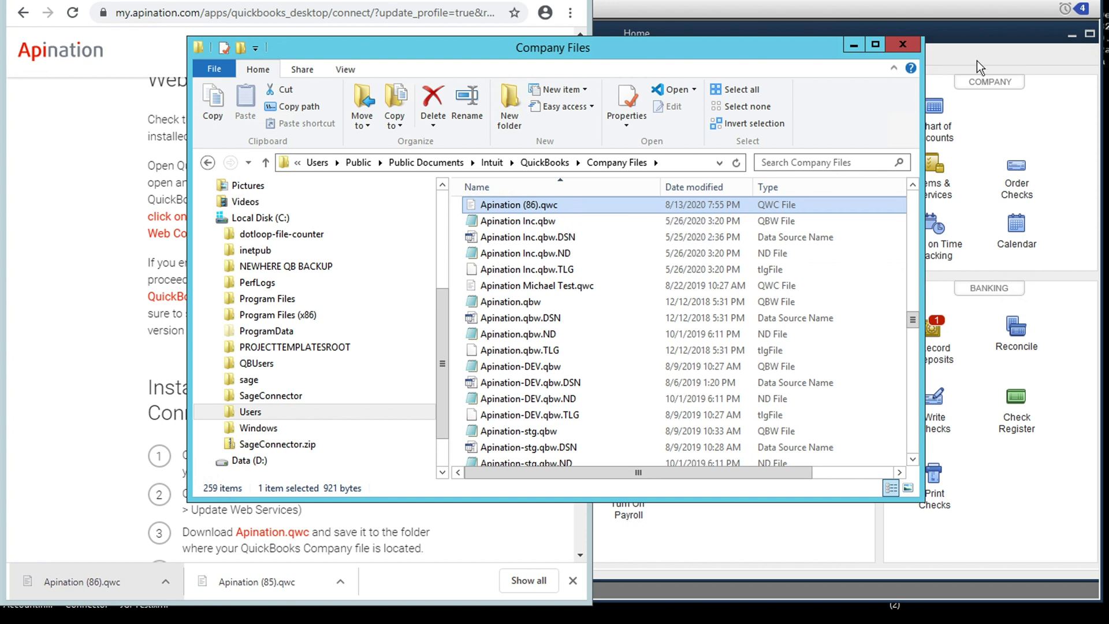
{"action": "left_click", "coordinate": [902, 48]}
Maximize the browser, switch to QuickBooks, and choose Add an Application in the Web Connector.
{"action": "key", "text": "super+Up"}
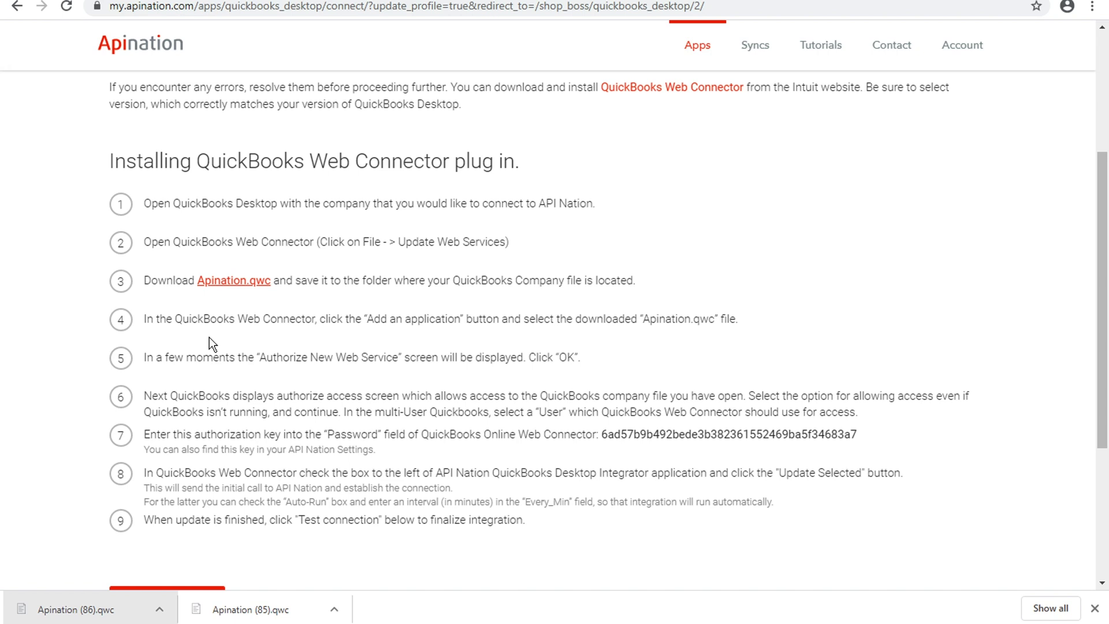
{"action": "key", "text": "alt+Tab"}
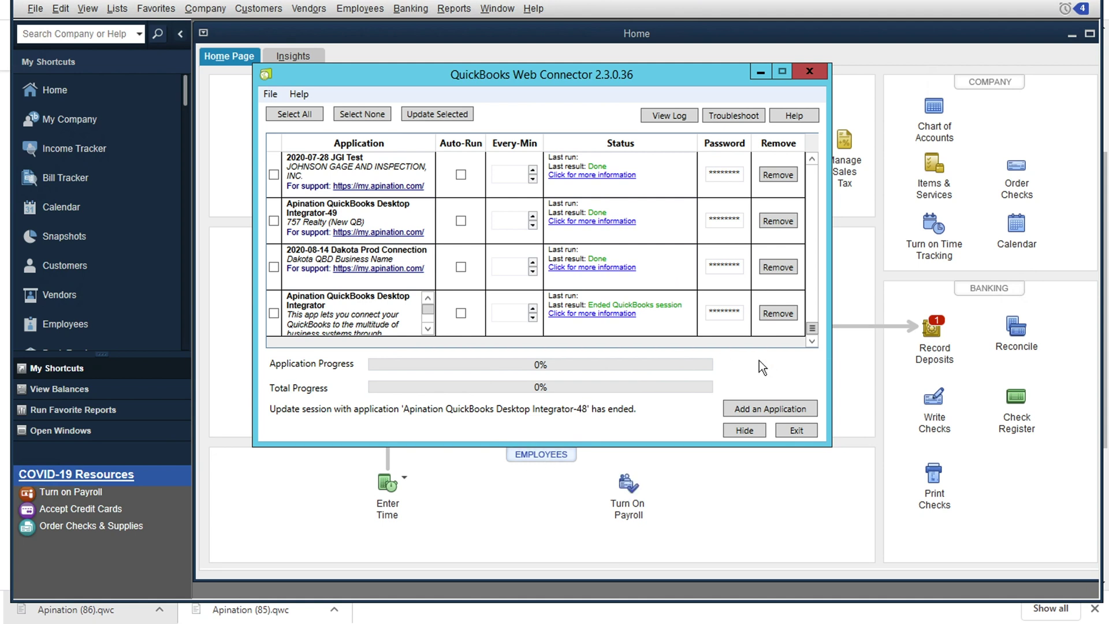
{"action": "left_click", "coordinate": [758, 407]}
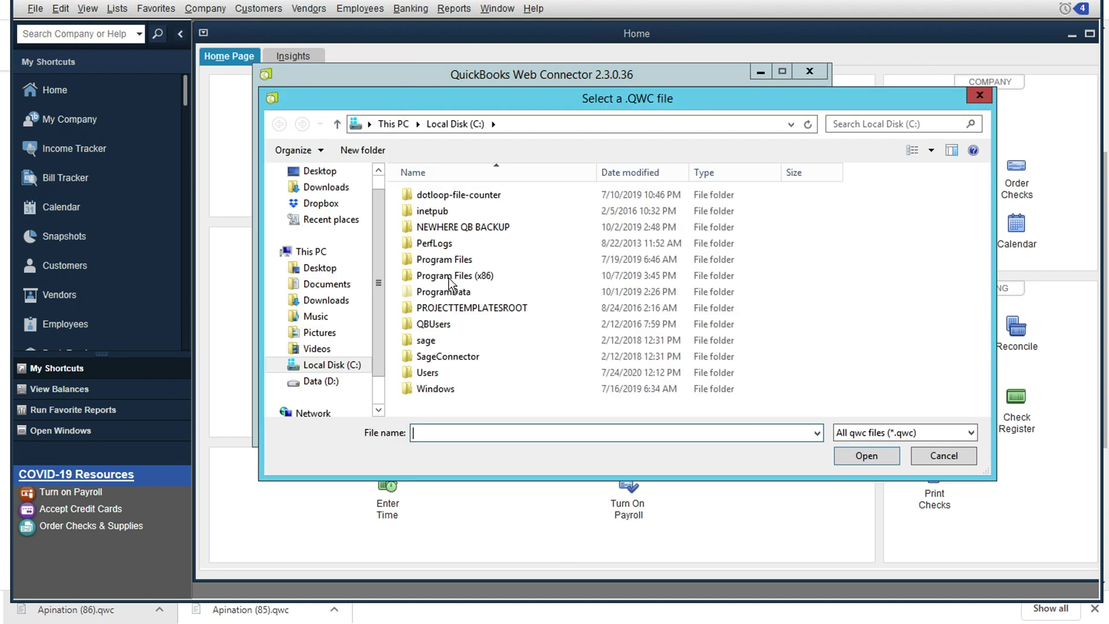
Browse to the QuickBooks Company Files folder and open Apination (86).qwc in the Web Connector.
{"action": "left_click", "coordinate": [465, 227]}
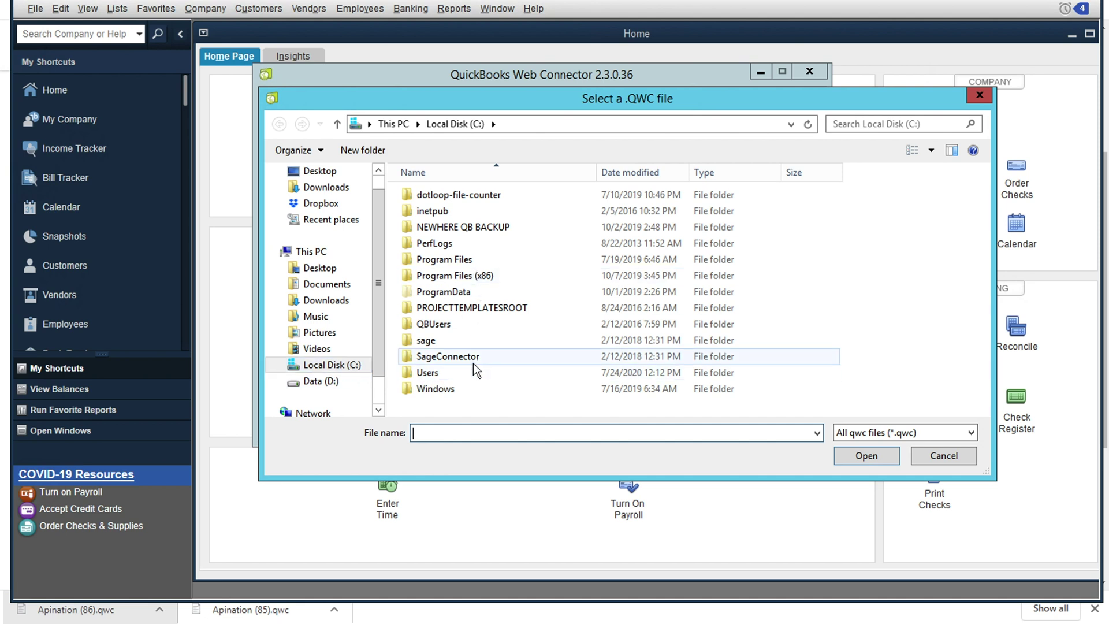
{"action": "double_click", "coordinate": [449, 373]}
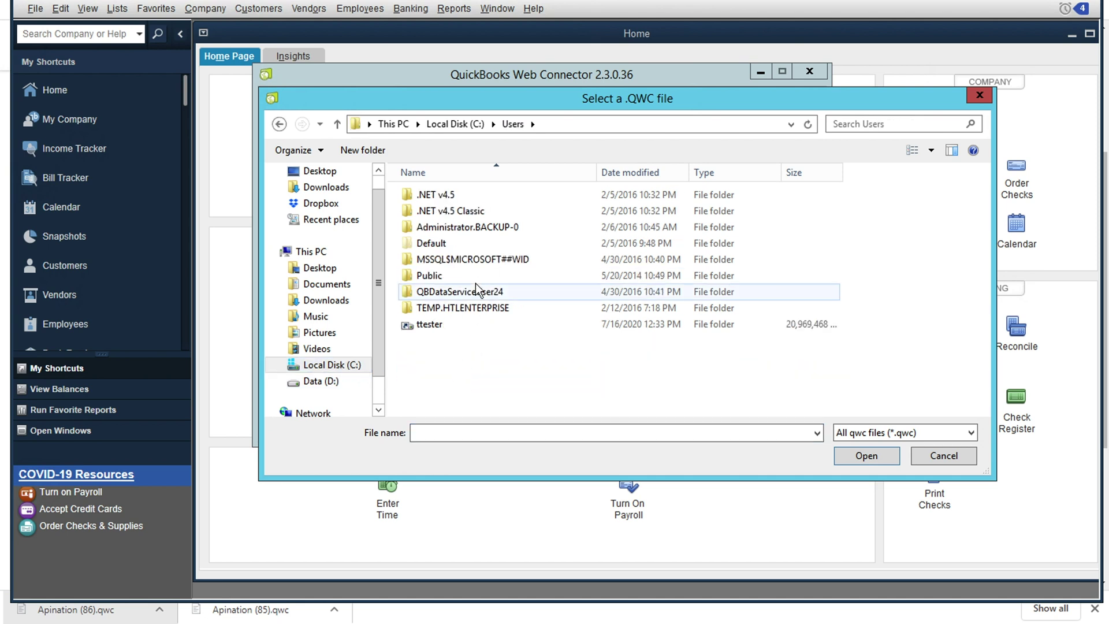
{"action": "double_click", "coordinate": [470, 277]}
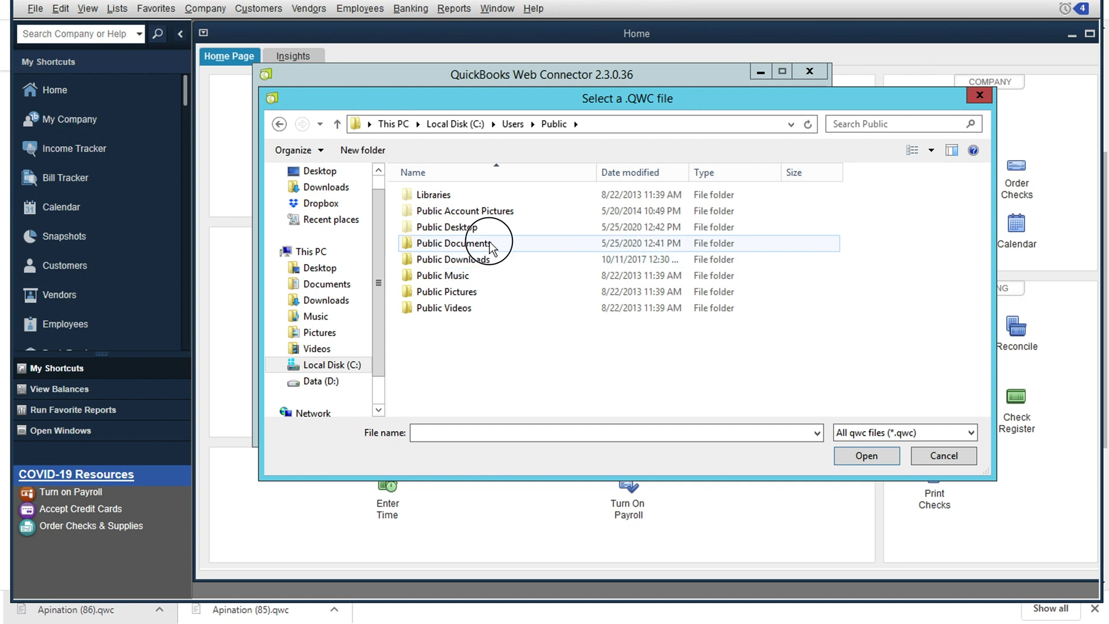
{"action": "double_click", "coordinate": [488, 243]}
{"action": "double_click", "coordinate": [472, 196]}
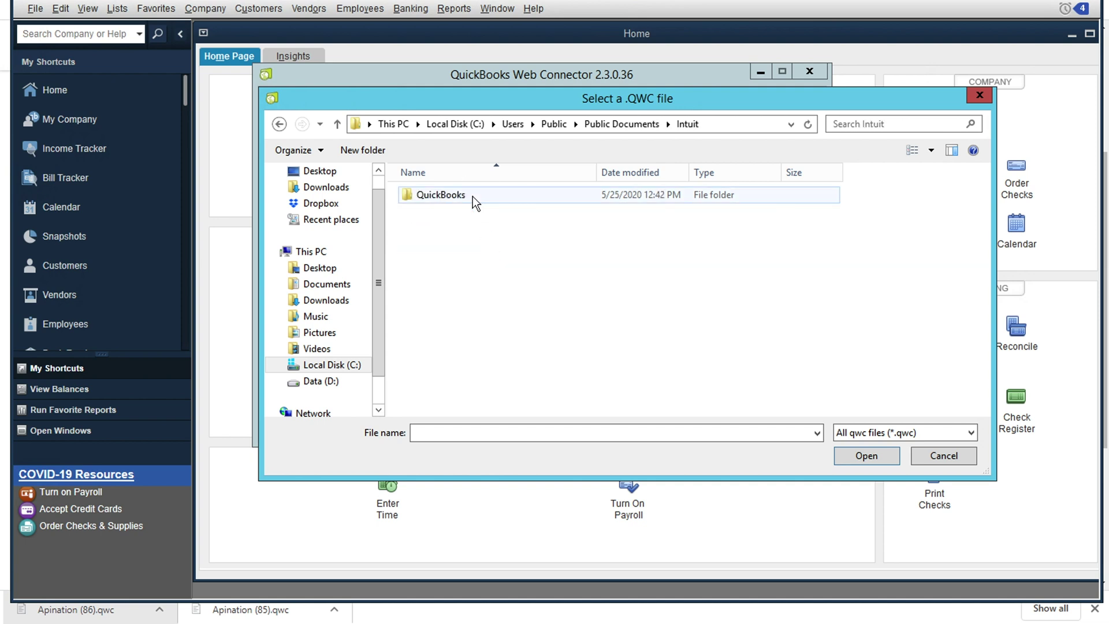
{"action": "double_click", "coordinate": [498, 194]}
{"action": "double_click", "coordinate": [497, 194]}
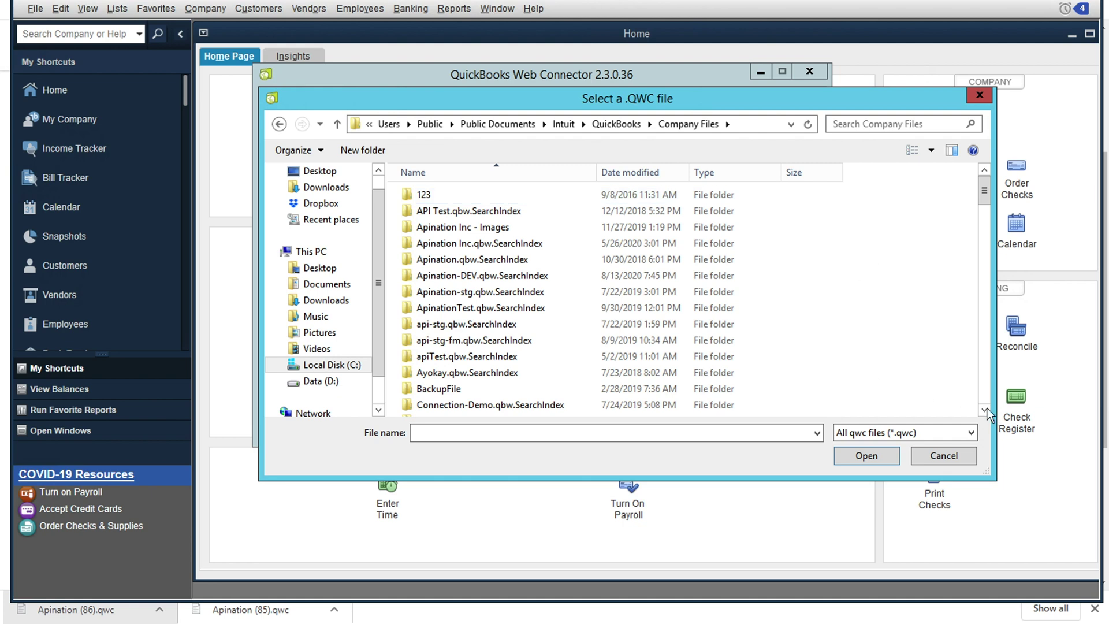
{"action": "left_click_drag", "start_coordinate": [983, 195], "coordinate": [985, 404]}
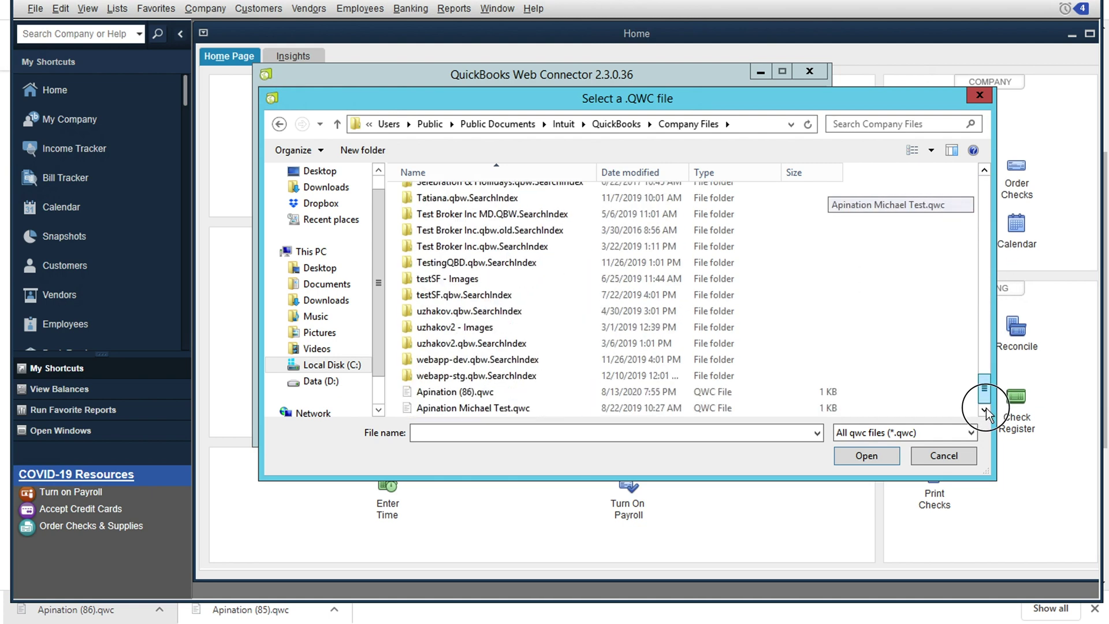
{"action": "left_click", "coordinate": [539, 396]}
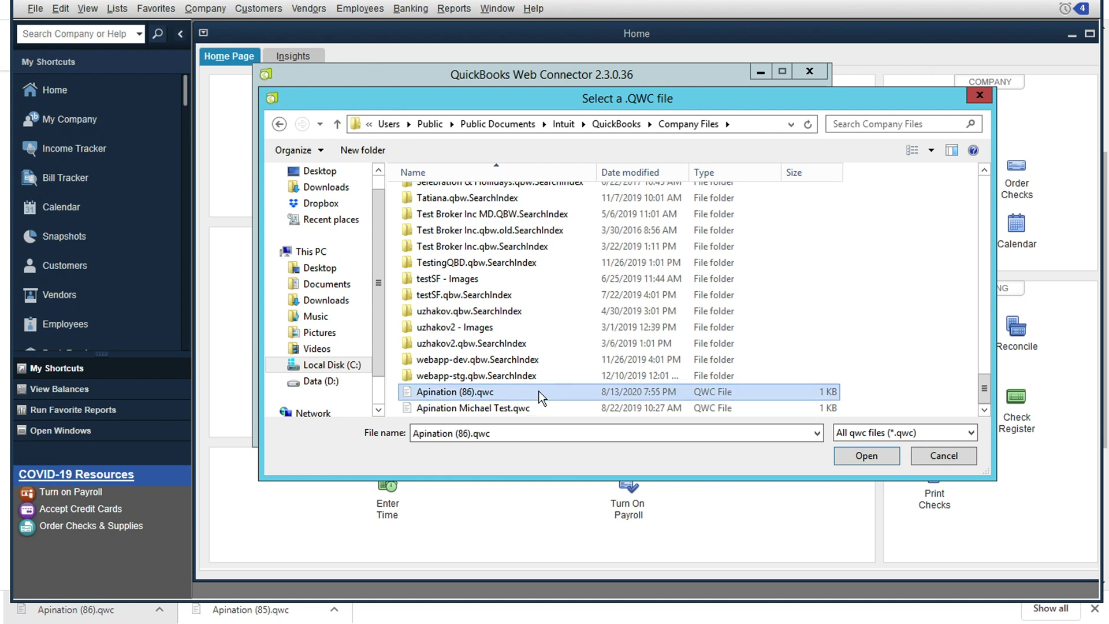
{"action": "left_click", "coordinate": [864, 456]}
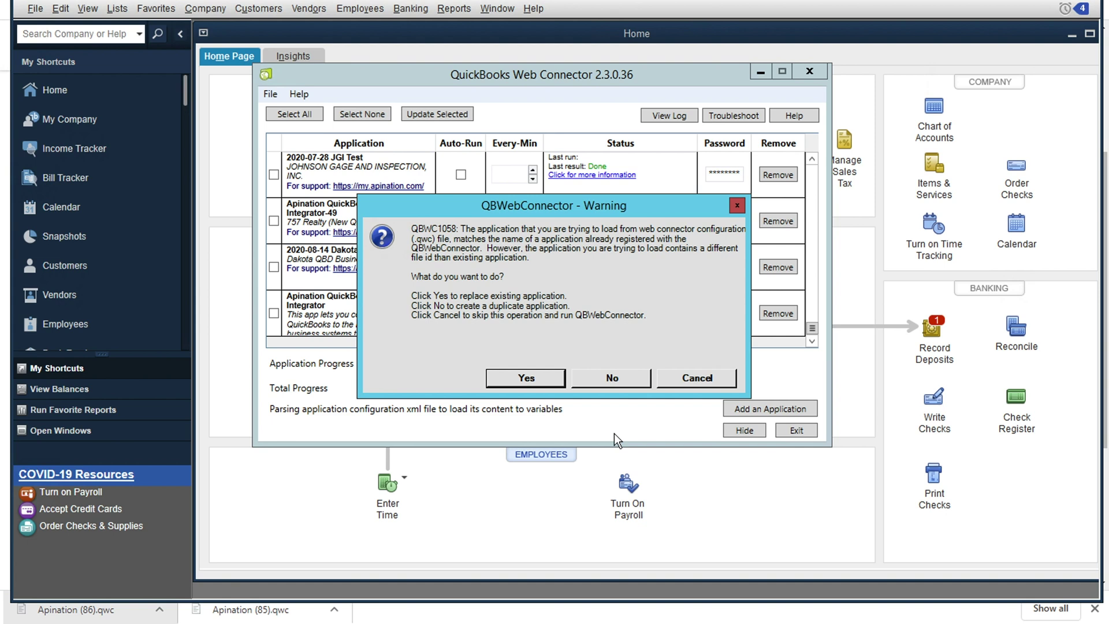
Answer No to warning QBWC1058 so the integrator is added as a duplicate application.
{"action": "left_click", "coordinate": [612, 378]}
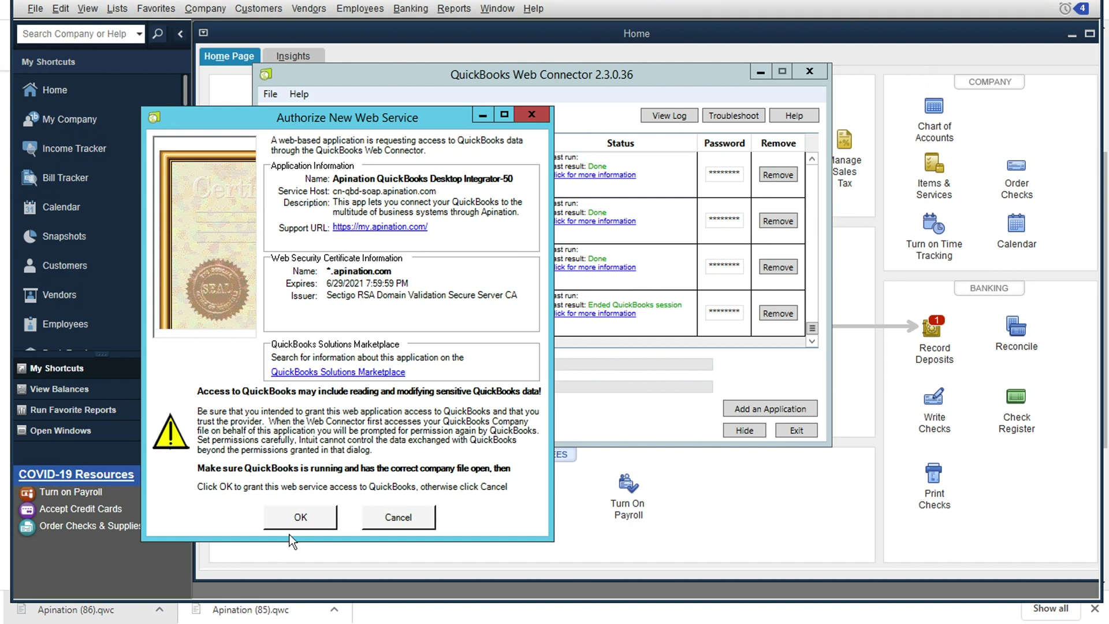
{"action": "left_click", "coordinate": [202, 618]}
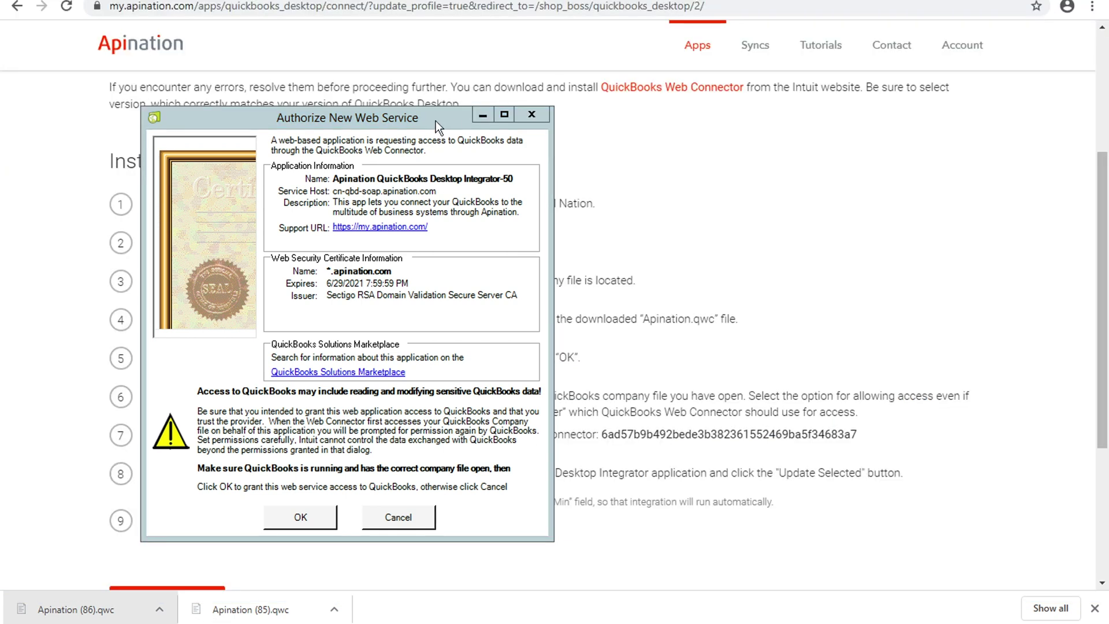
{"action": "left_click", "coordinate": [483, 116]}
{"action": "left_click", "coordinate": [697, 173]}
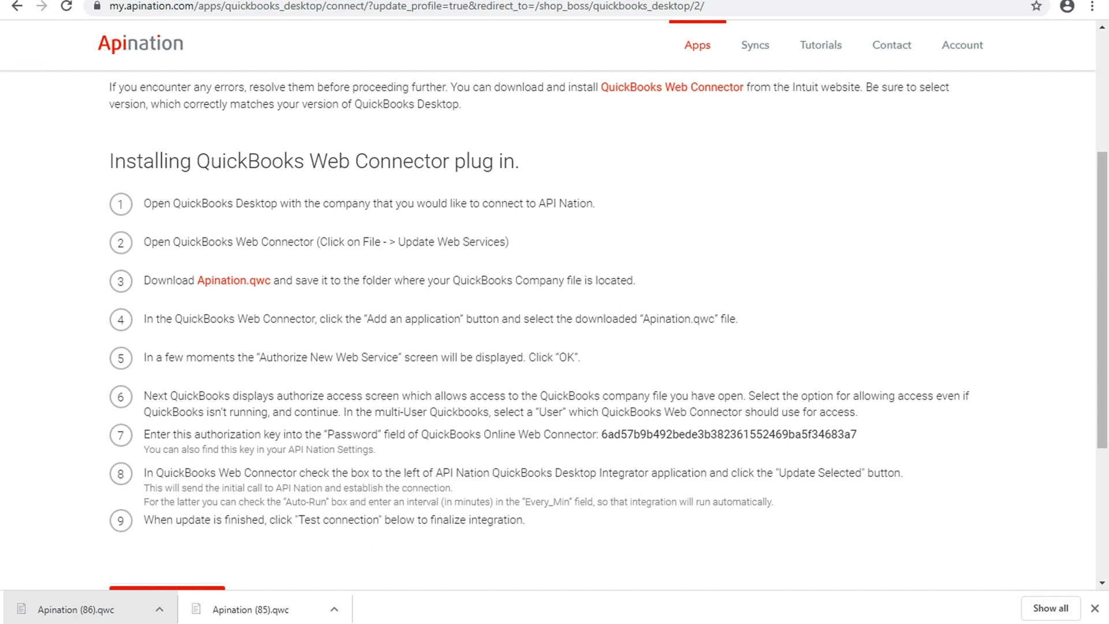
{"action": "mouse_move", "coordinate": [300, 622]}
{"action": "left_click", "coordinate": [220, 560]}
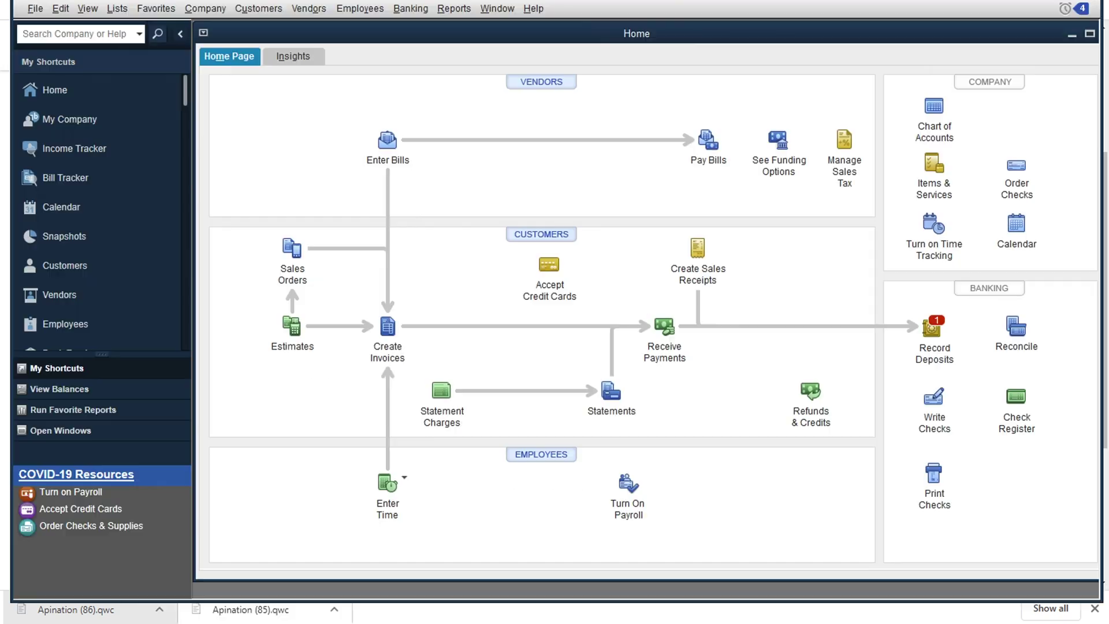
{"action": "left_click", "coordinate": [358, 574]}
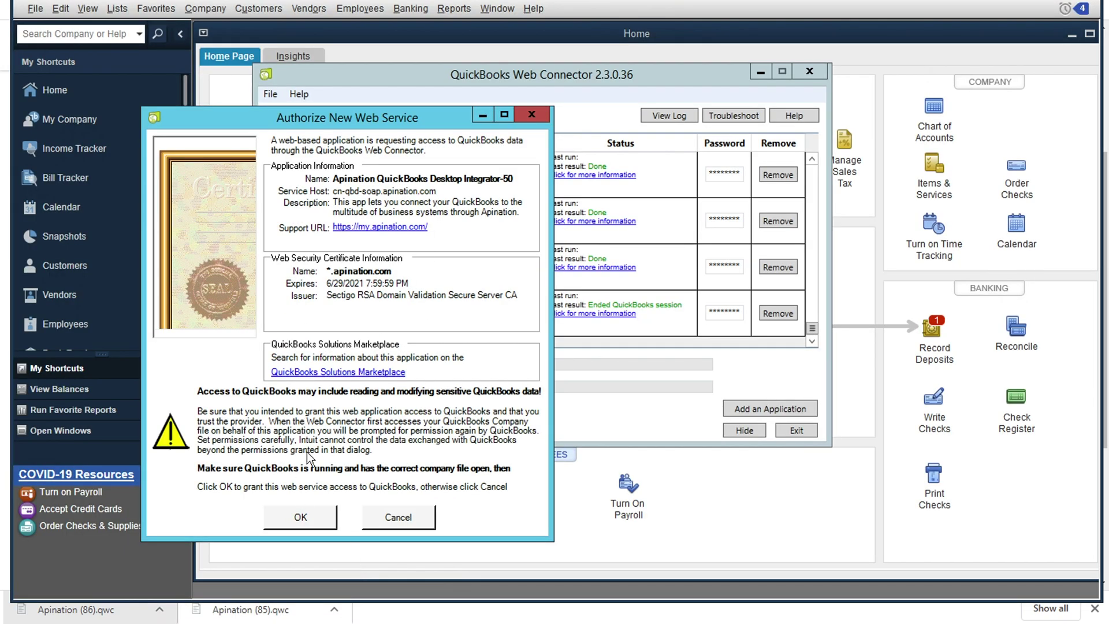
Approve the new Apination web service and bring up QuickBooks' access-permission request.
{"action": "left_click", "coordinate": [297, 517]}
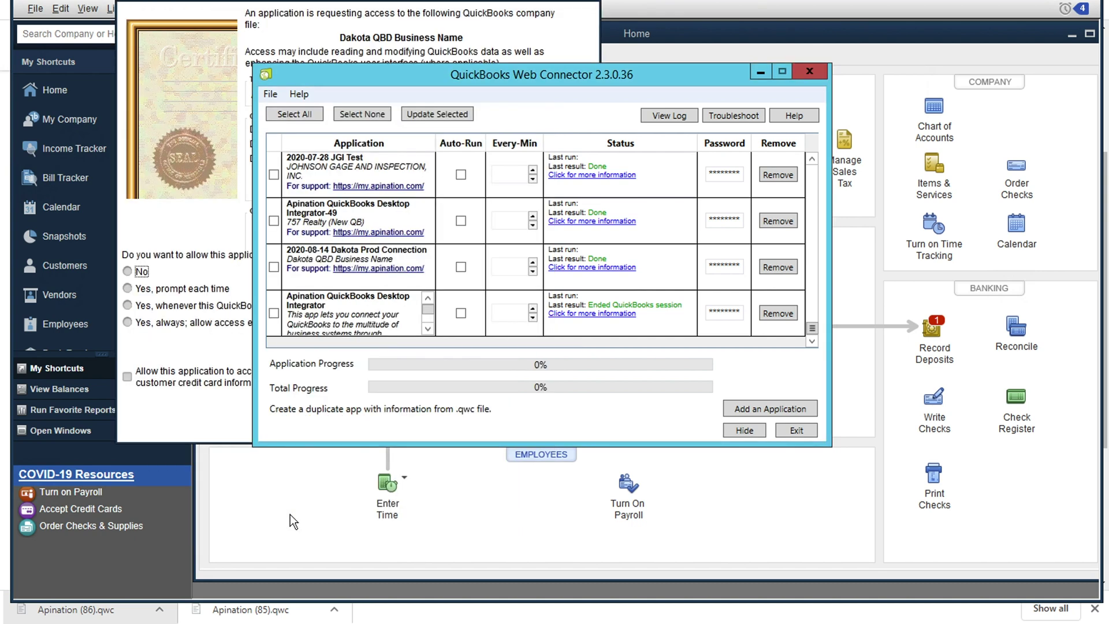
{"action": "left_click", "coordinate": [216, 352]}
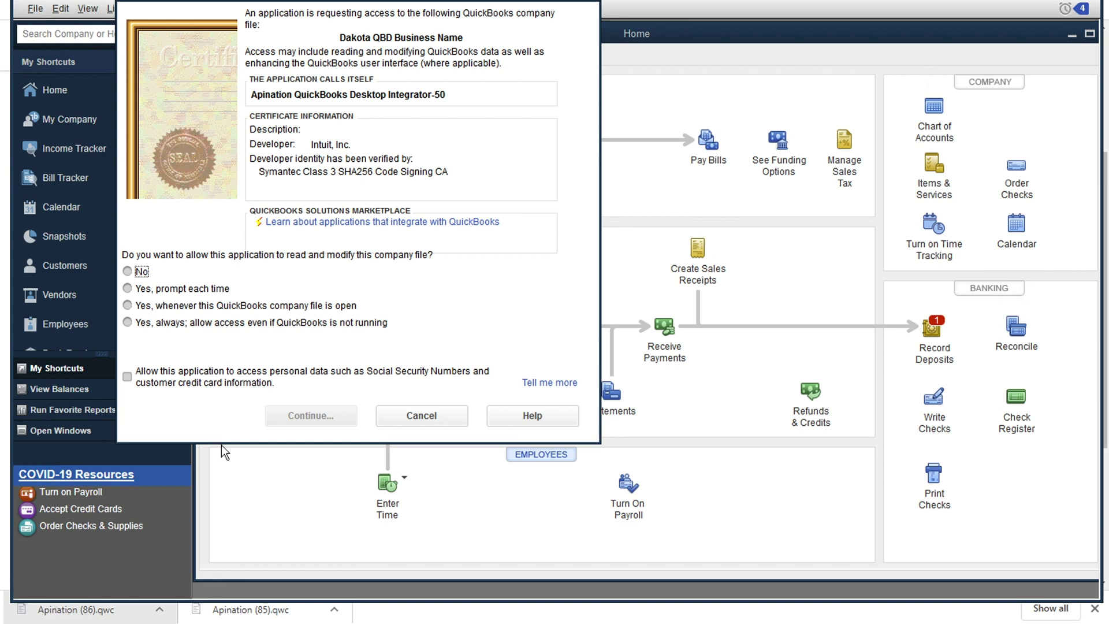
{"action": "left_click", "coordinate": [205, 621]}
Grant Integrator-50 'Yes, always' access, even when QuickBooks is not running, and finish.
{"action": "left_click", "coordinate": [235, 321]}
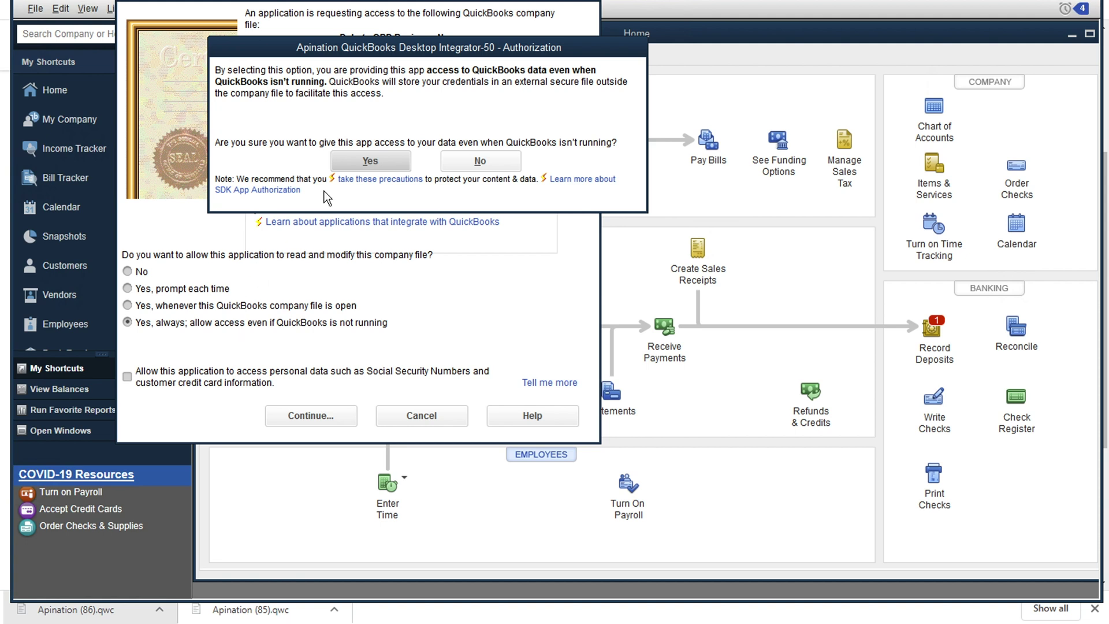
{"action": "left_click", "coordinate": [380, 160]}
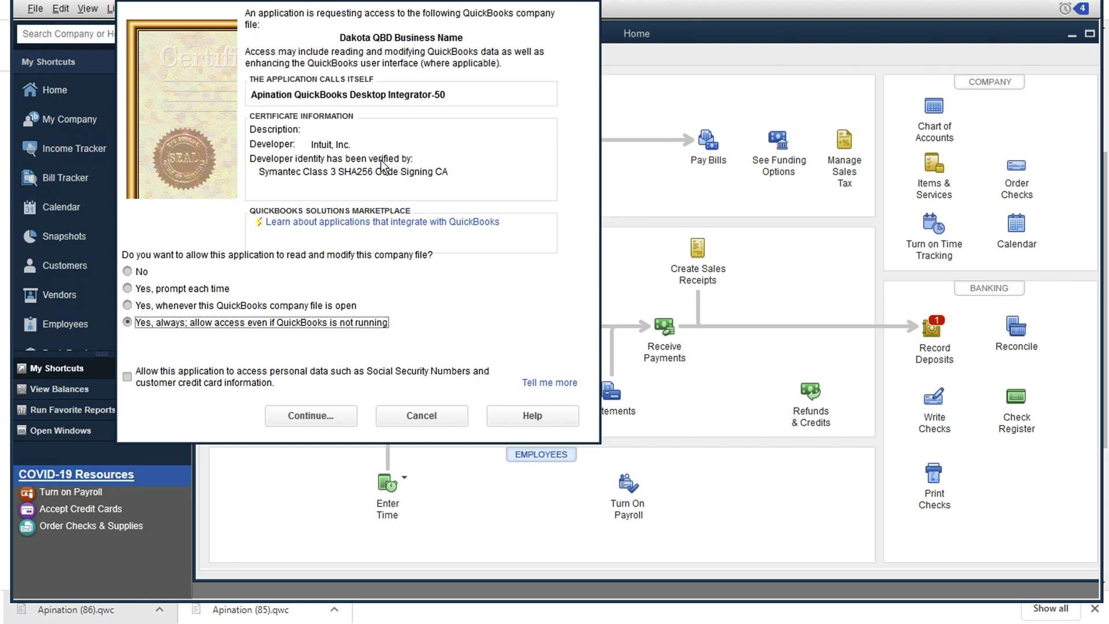
{"action": "left_click", "coordinate": [324, 414]}
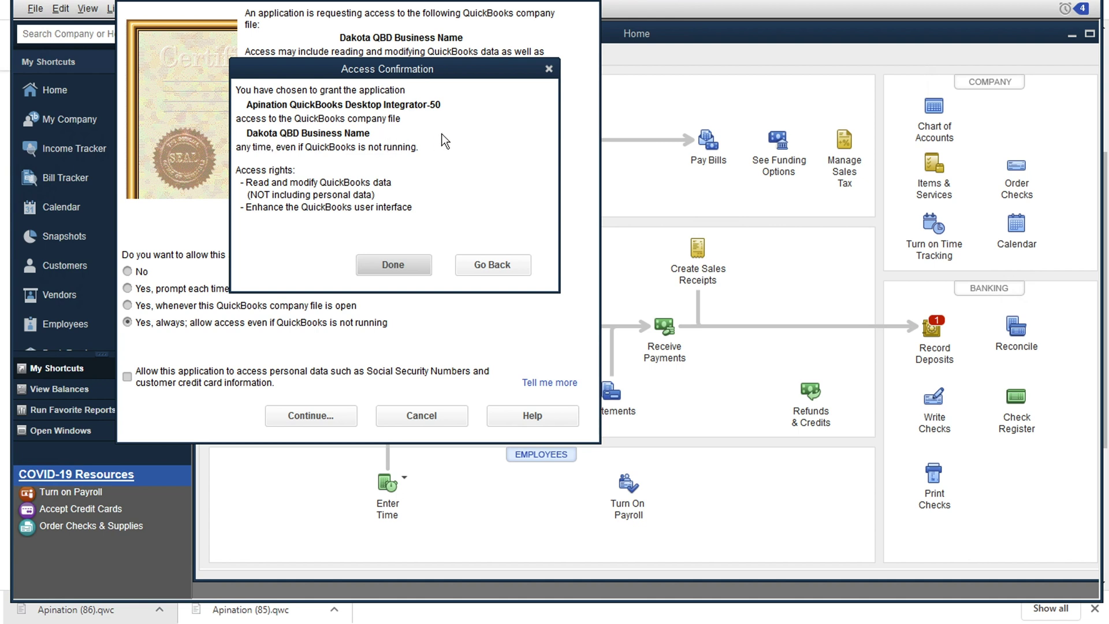
{"action": "left_click", "coordinate": [397, 262]}
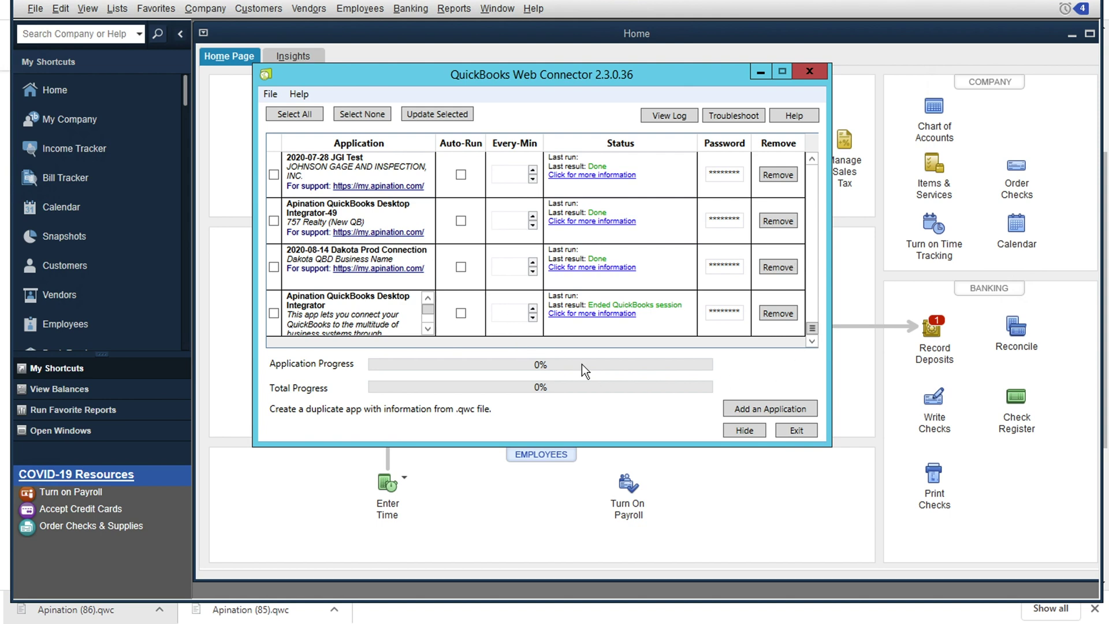
Copy the authorization key from step 7 of the Apination setup instructions.
{"action": "key", "text": "alt+Tab"}
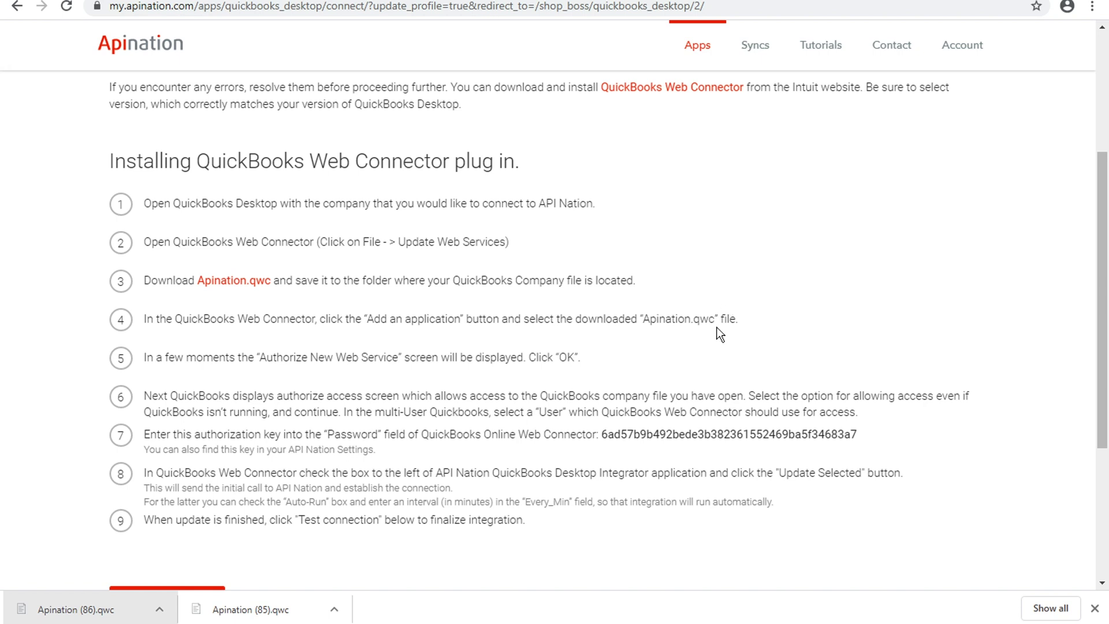
{"action": "left_click", "coordinate": [602, 433]}
{"action": "left_click_drag", "start_coordinate": [615, 434], "coordinate": [854, 442]}
{"action": "left_click", "coordinate": [854, 442]}
{"action": "left_click_drag", "start_coordinate": [603, 436], "coordinate": [858, 432]}
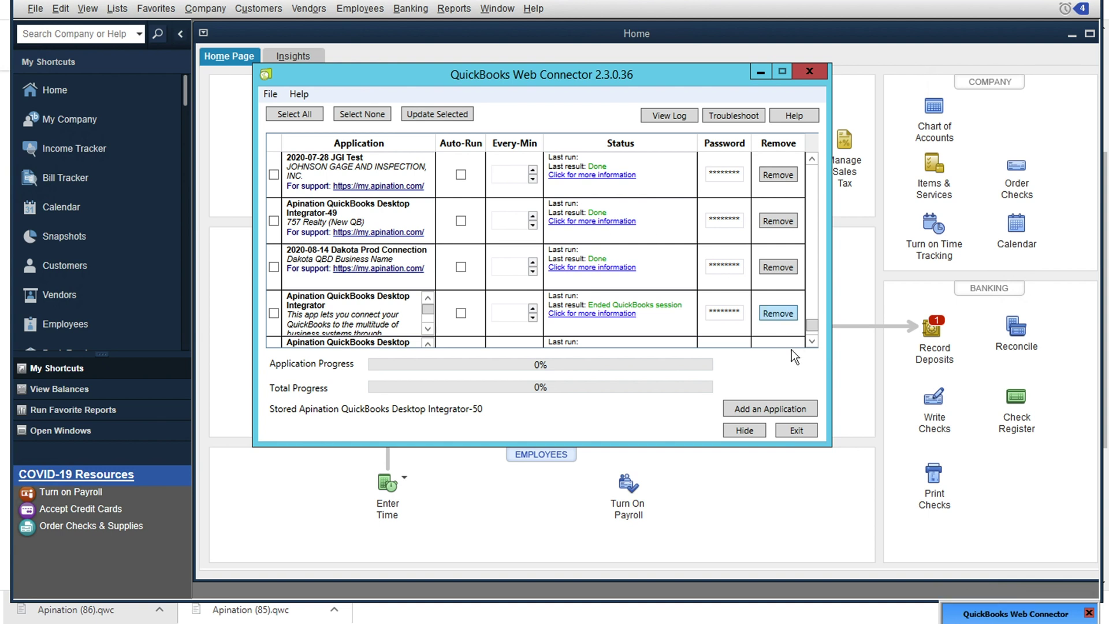
Paste the authorization key into Integrator-50's Password field.
{"action": "left_click", "coordinate": [811, 341]}
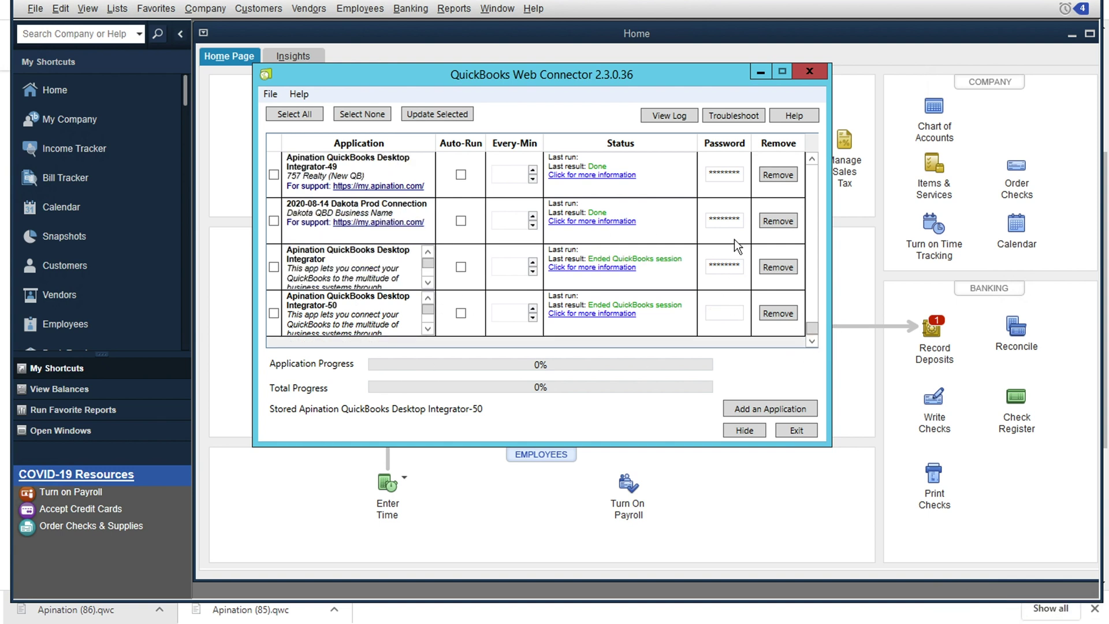
{"action": "left_click", "coordinate": [725, 312]}
{"action": "key", "text": "ctrl+v"}
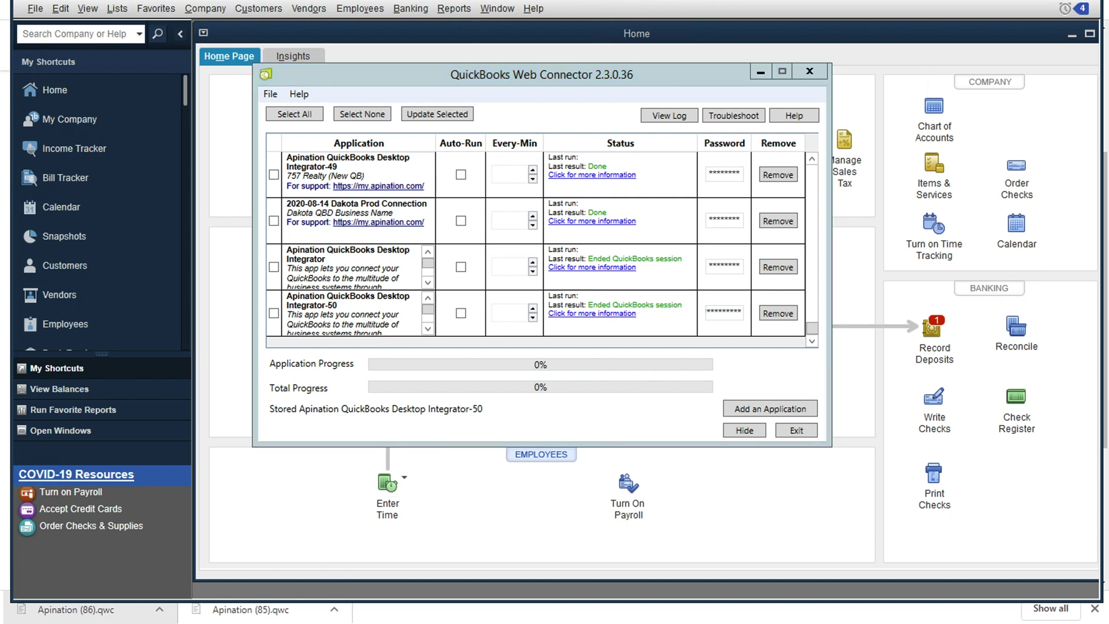
Review the API Nation Settings note in the Apination setup instructions.
{"action": "key", "text": "alt+Tab"}
{"action": "left_click", "coordinate": [447, 458]}
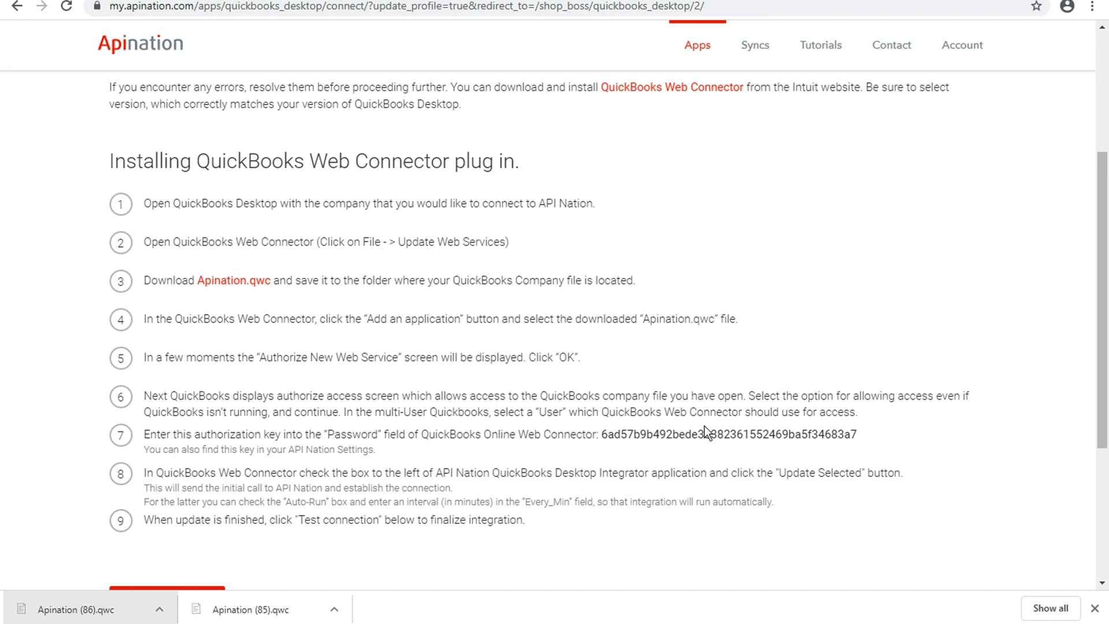
{"action": "left_click_drag", "start_coordinate": [288, 450], "coordinate": [371, 449]}
{"action": "left_click", "coordinate": [343, 442]}
{"action": "key", "text": "alt+Tab"}
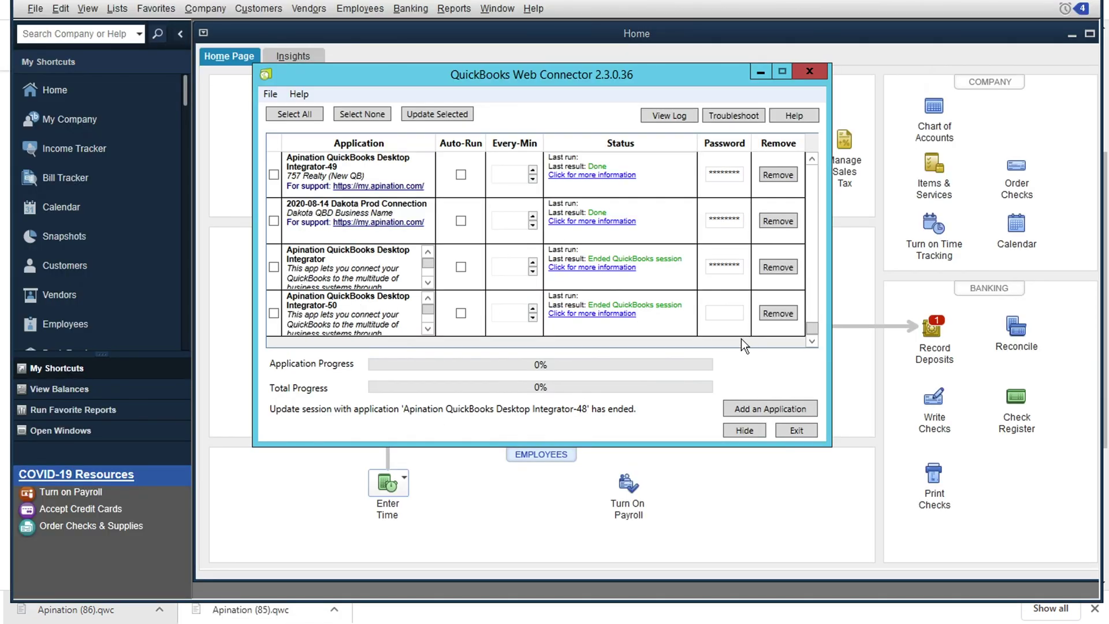
Save the authorization key as Integrator-50's password and run Update Selected.
{"action": "left_click", "coordinate": [274, 314]}
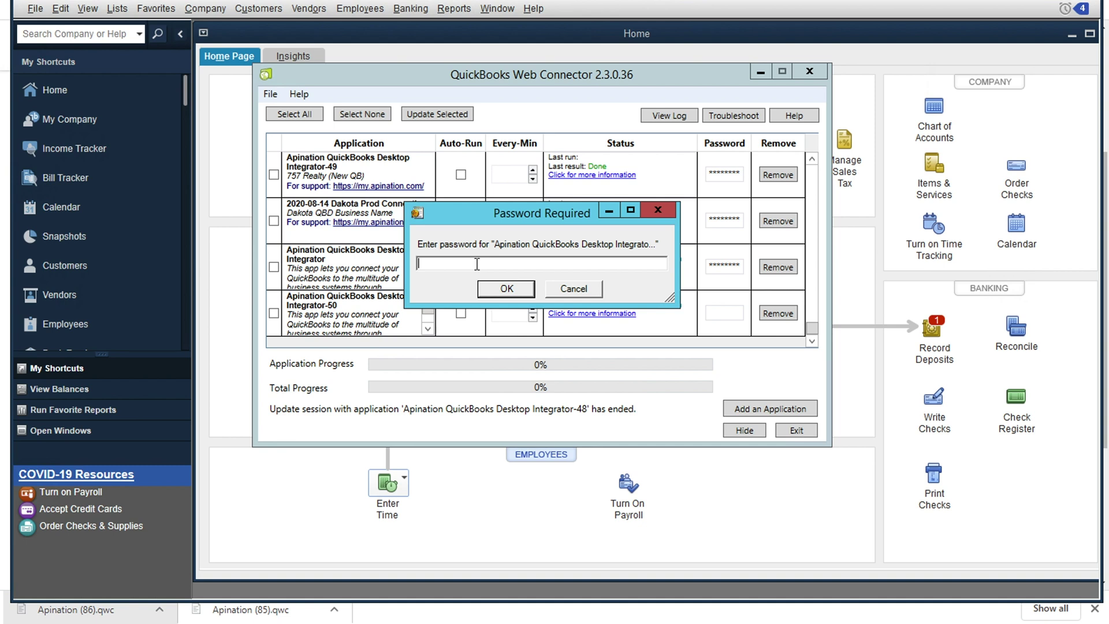
{"action": "key", "text": "ctrl+v"}
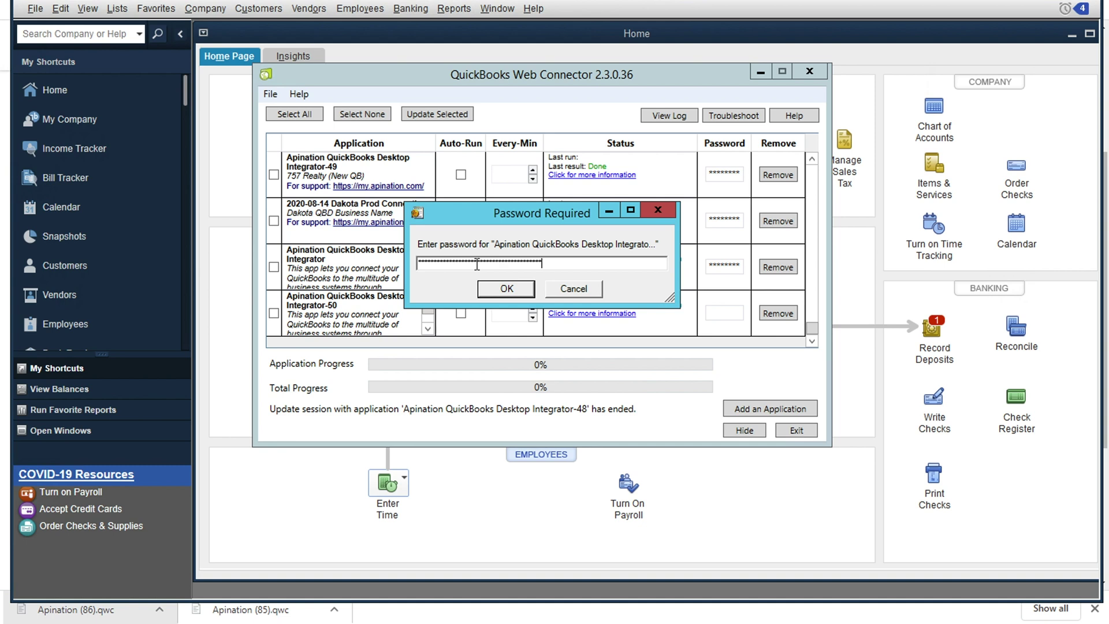
{"action": "left_click", "coordinate": [502, 289]}
{"action": "left_click", "coordinate": [544, 366]}
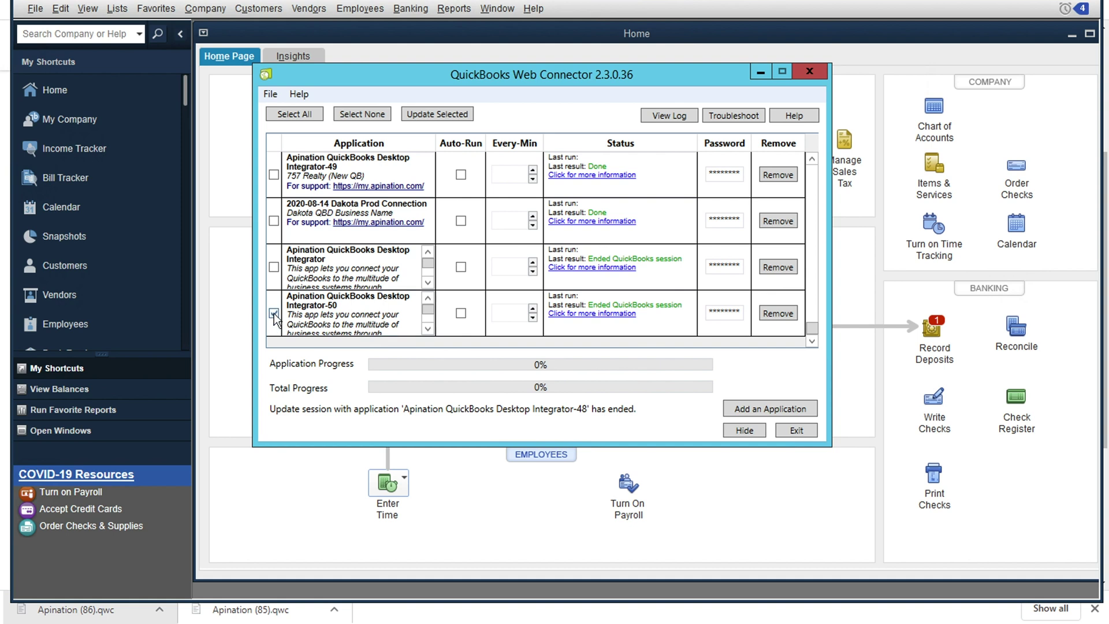
{"action": "left_click", "coordinate": [445, 114]}
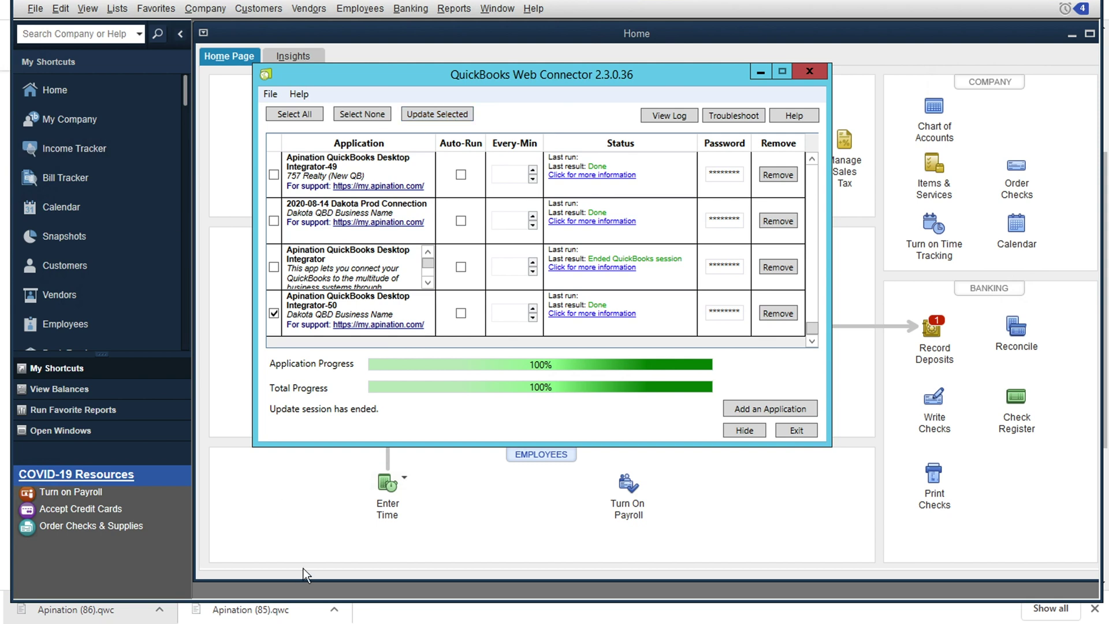
Turn on Auto-Run for Integrator-50, running every 60 minutes.
{"action": "left_click", "coordinate": [204, 619]}
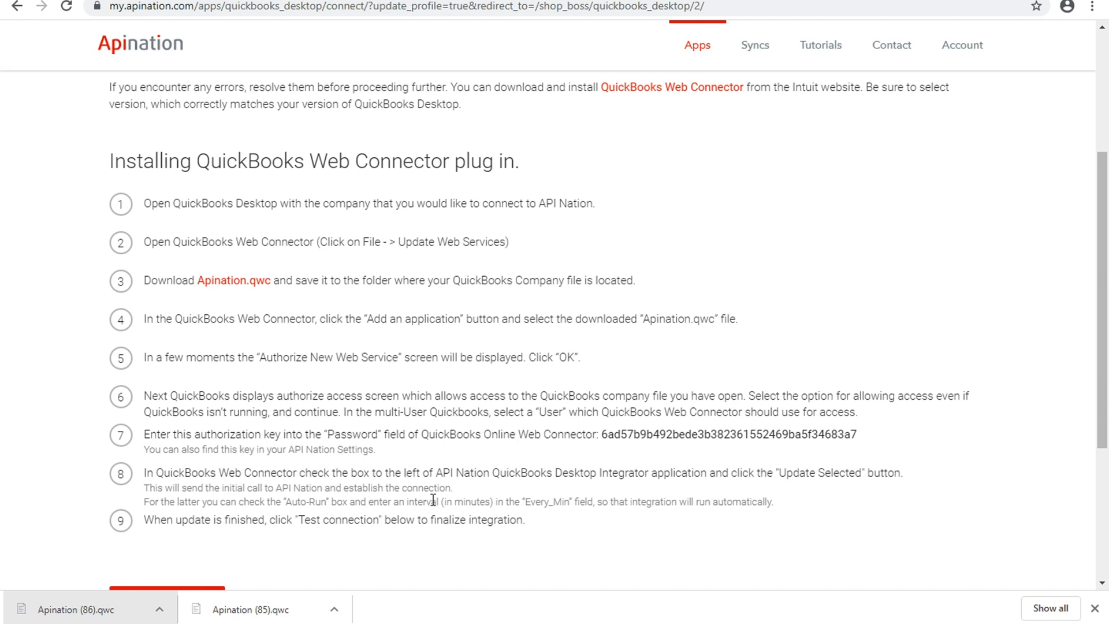
{"action": "left_click", "coordinate": [317, 549]}
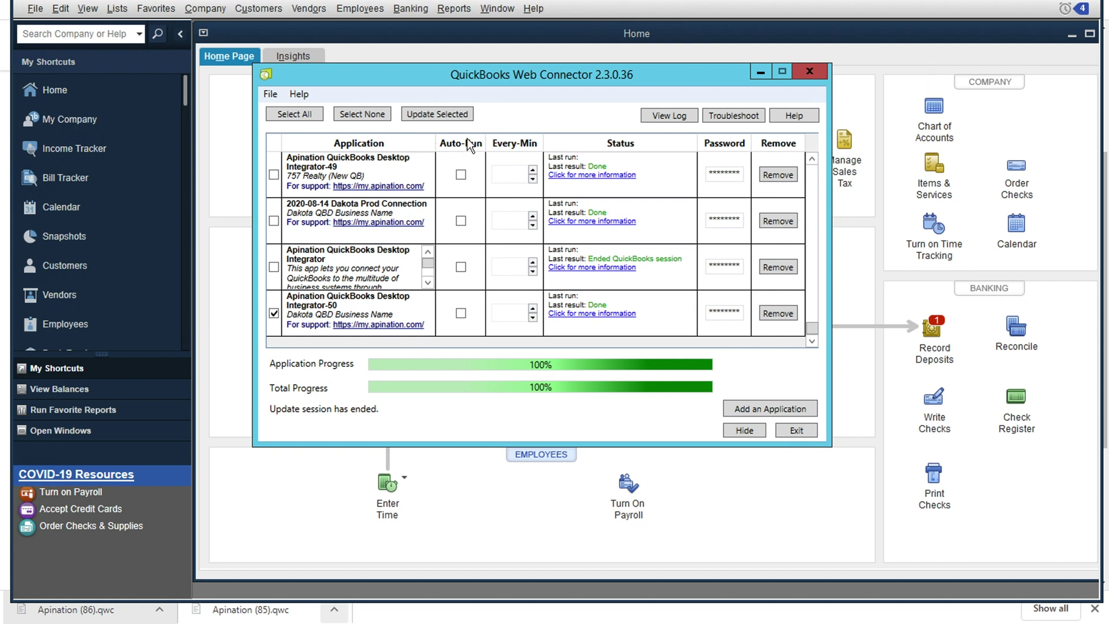
{"action": "left_click", "coordinate": [460, 313]}
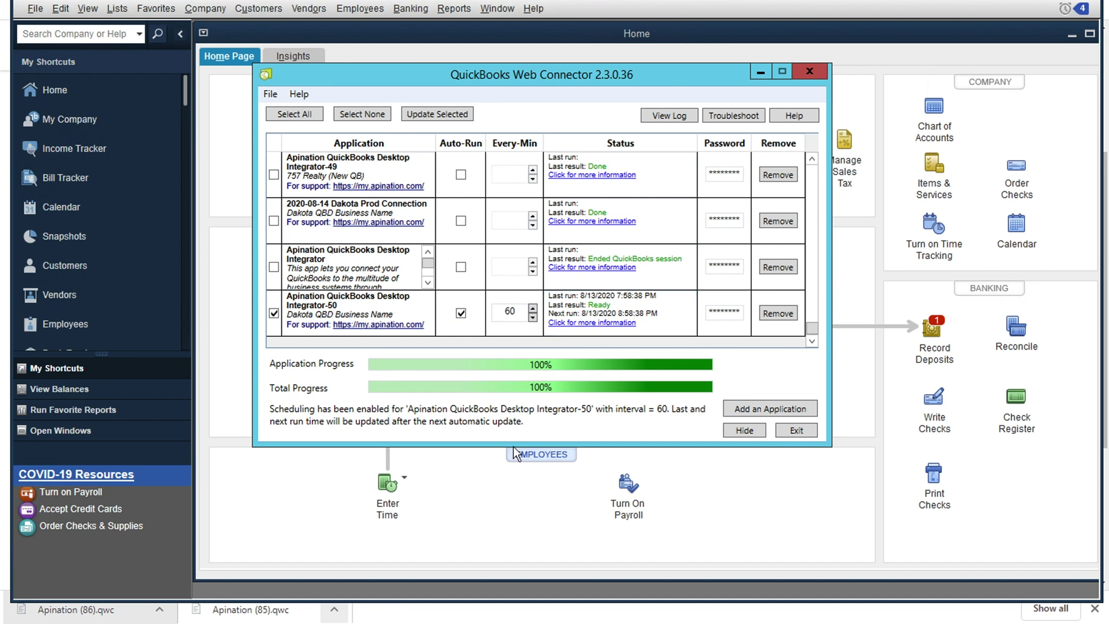
{"action": "mouse_move", "coordinate": [252, 622]}
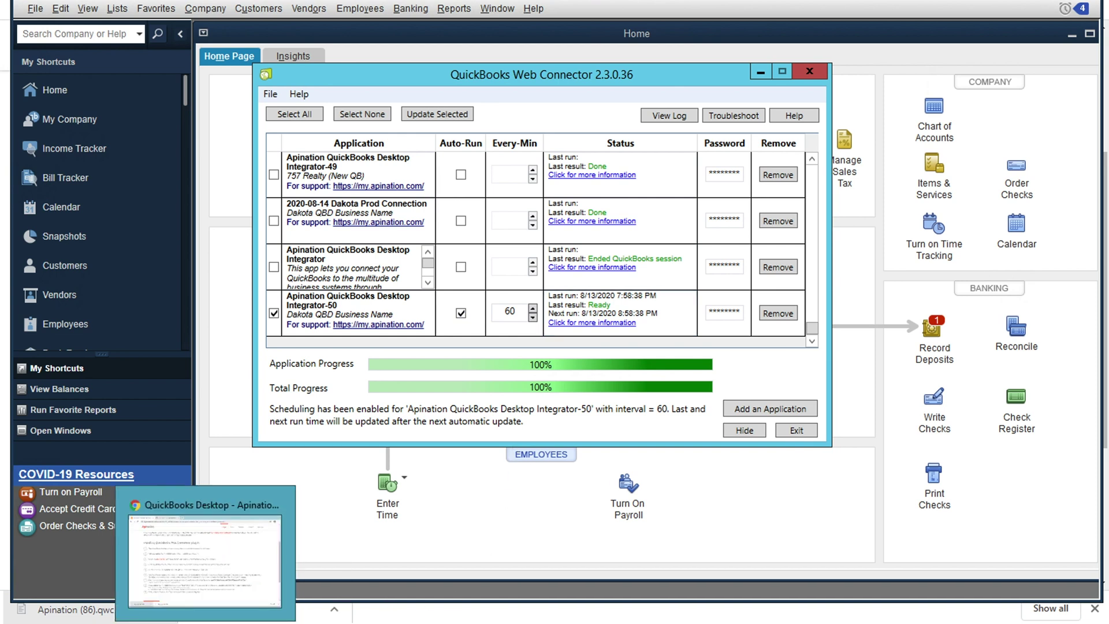
Run Test connection in Apination and continue past the connected confirmation.
{"action": "left_click", "coordinate": [206, 622]}
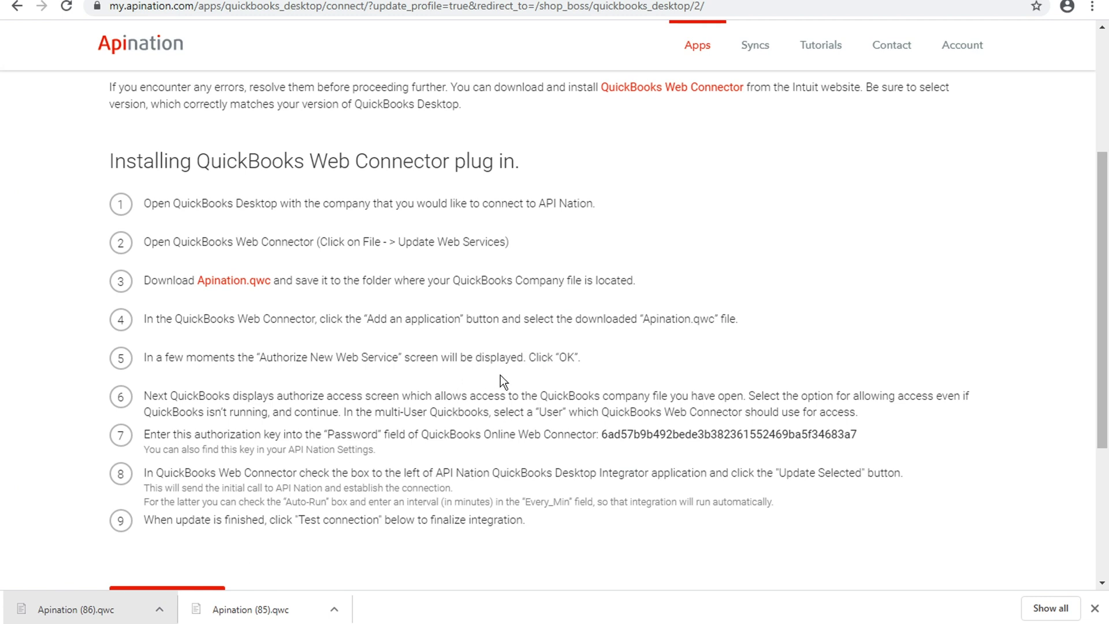
{"action": "scroll", "coordinate": [497, 373], "scroll_direction": "down", "scroll_amount": 2}
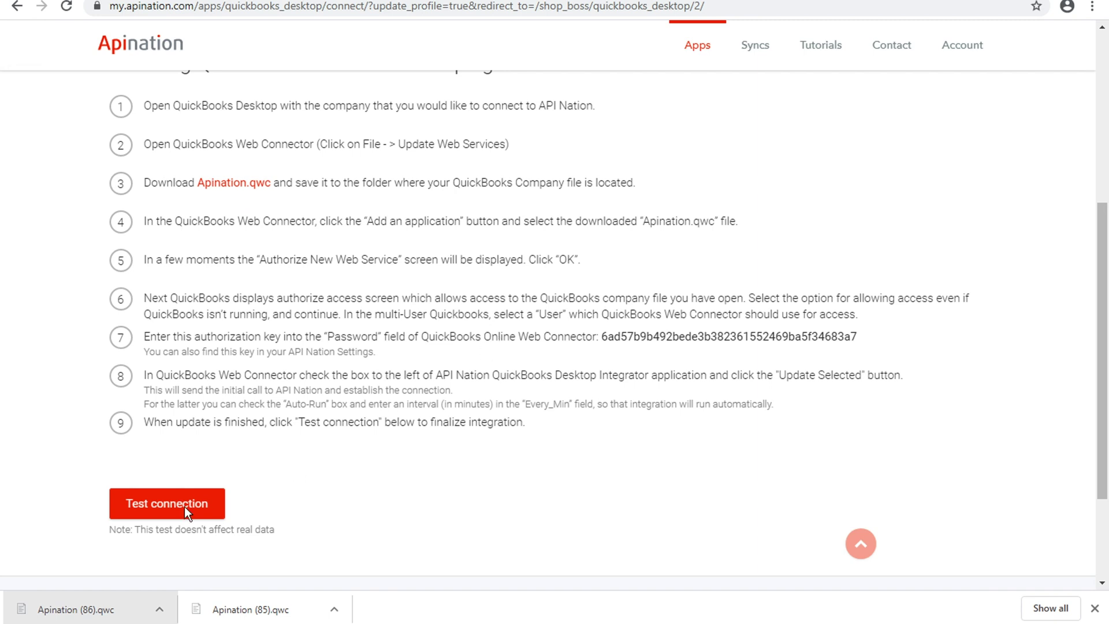
{"action": "left_click", "coordinate": [217, 509]}
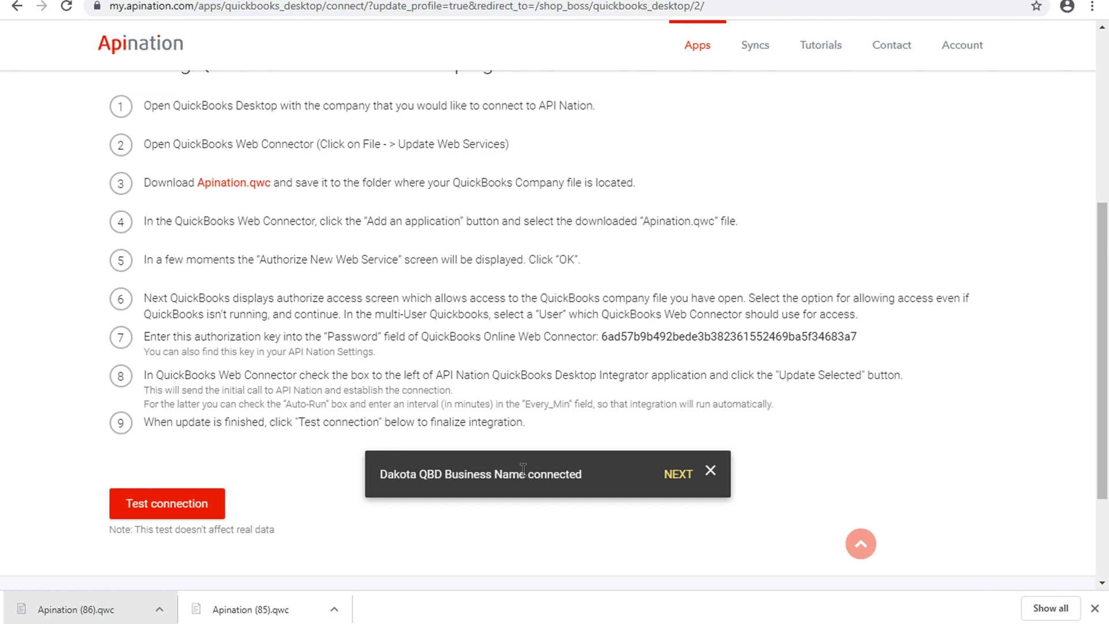
{"action": "left_click", "coordinate": [678, 475]}
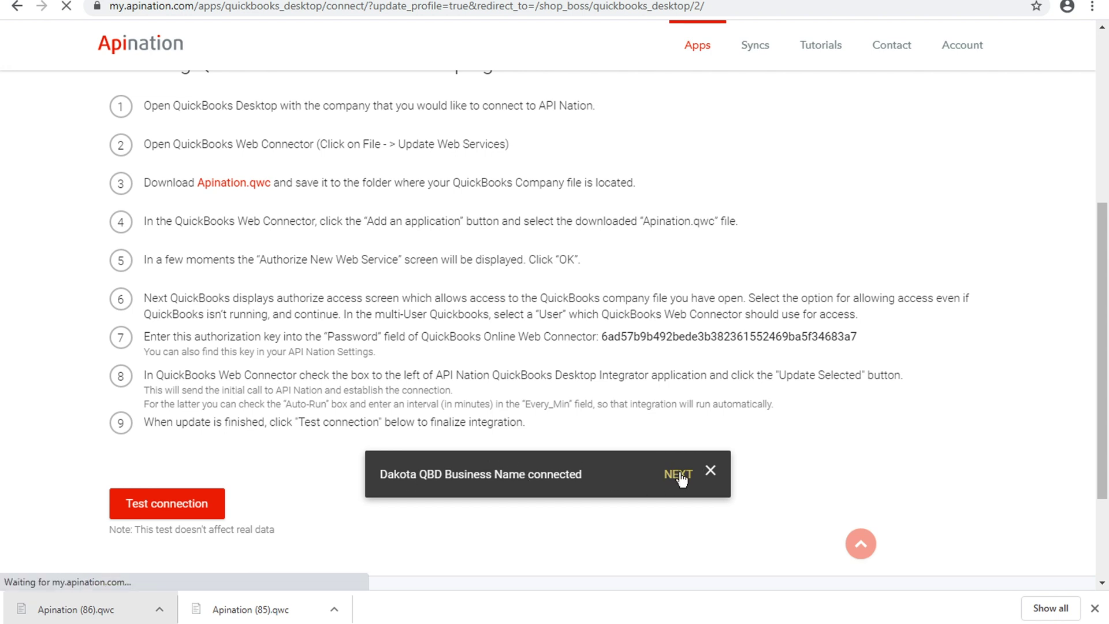